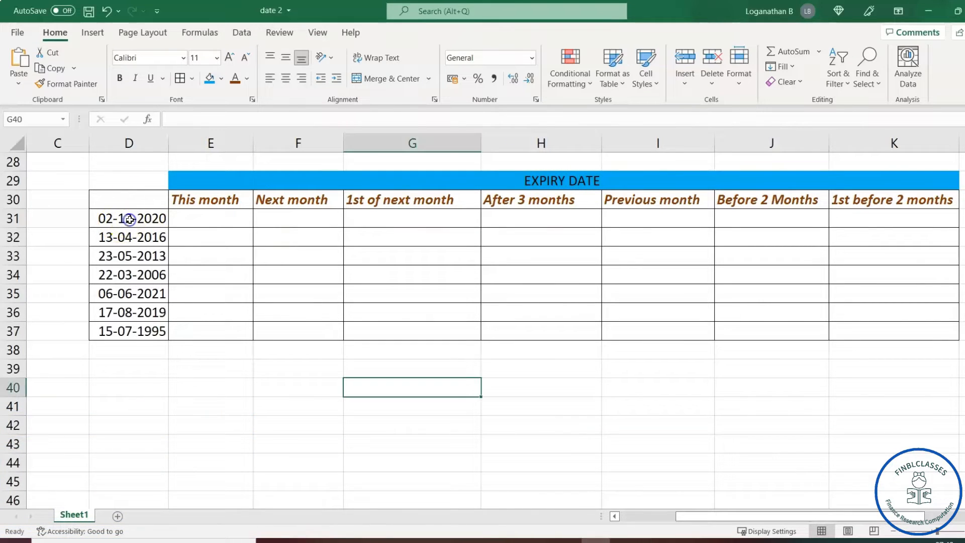
Enter =EOMONTH(D31,0) in E31 to get the month-end date under This month for the first date.
left_click(130, 220)
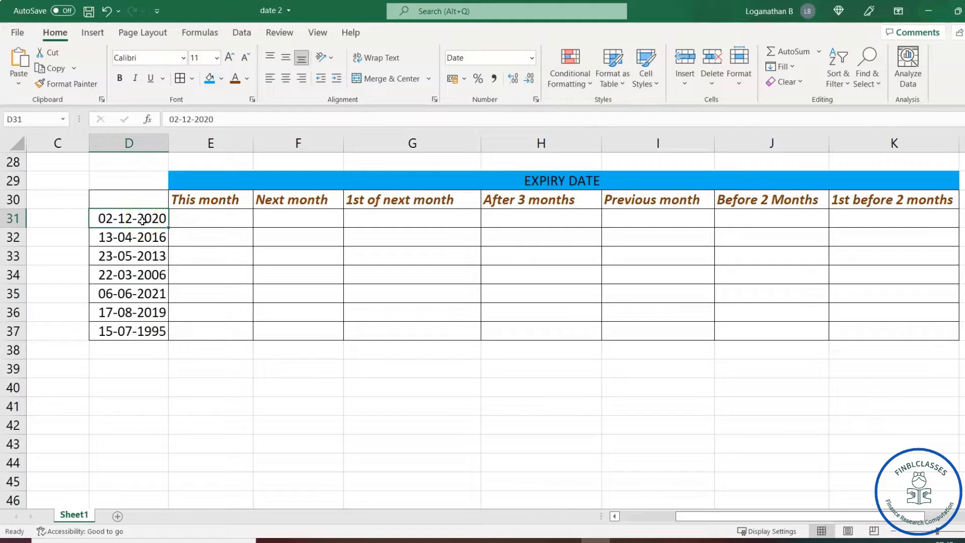
left_click(200, 218)
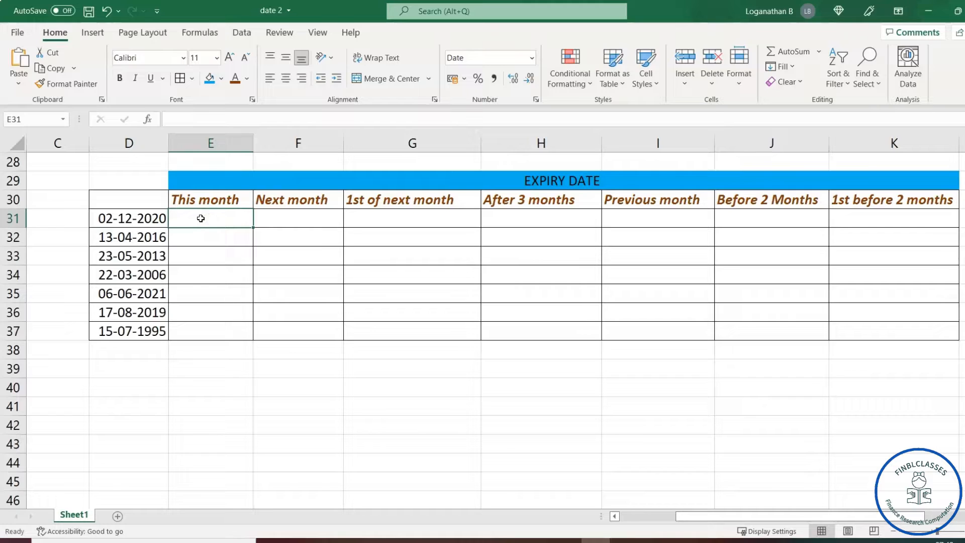
type("=eo")
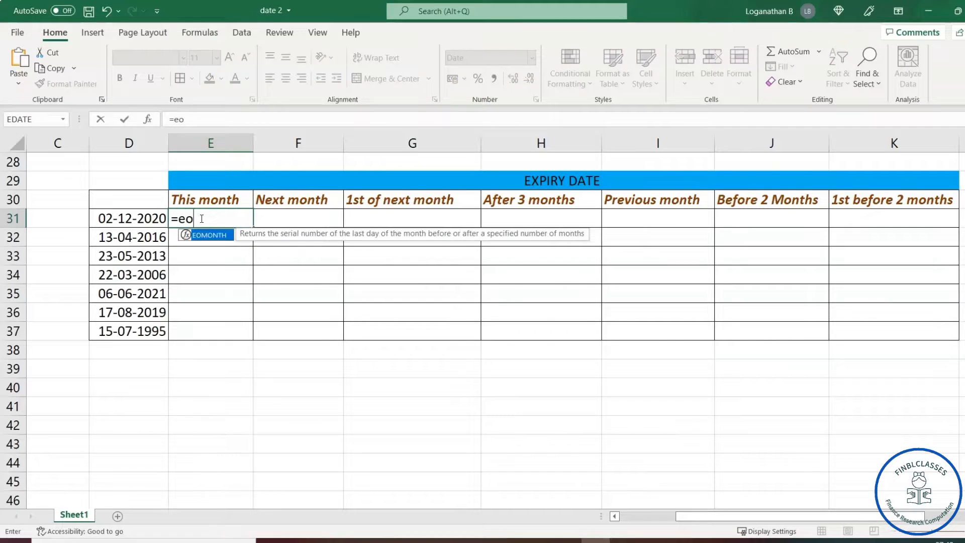
key("Tab")
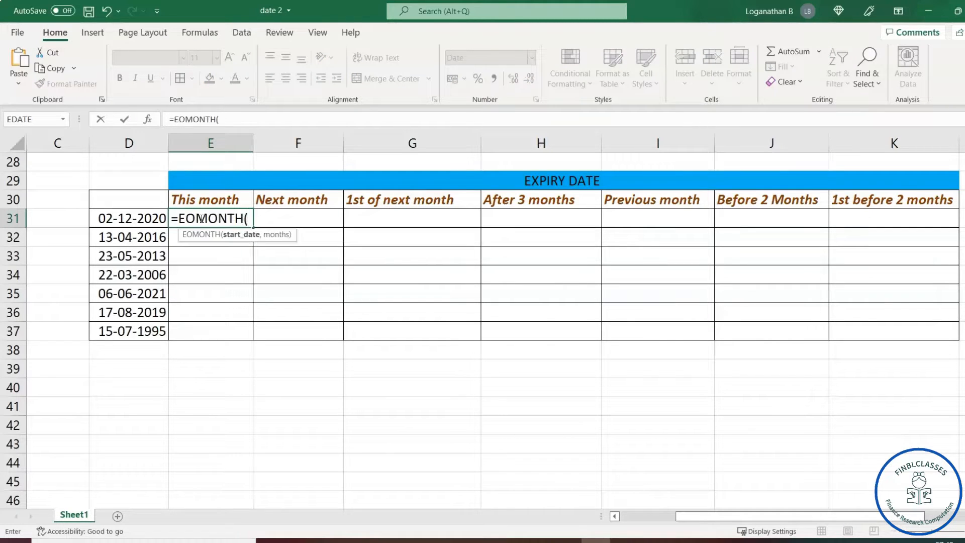
left_click(122, 219)
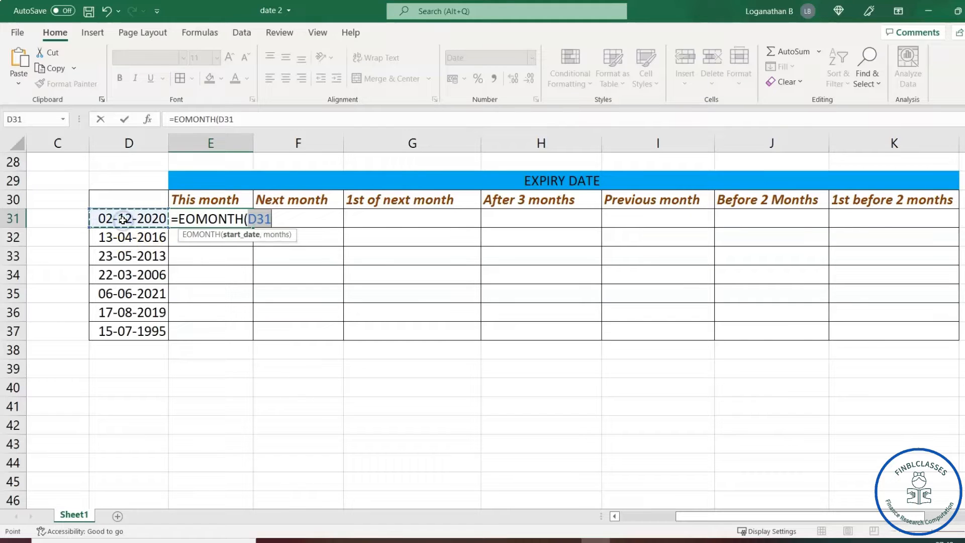
type(",")
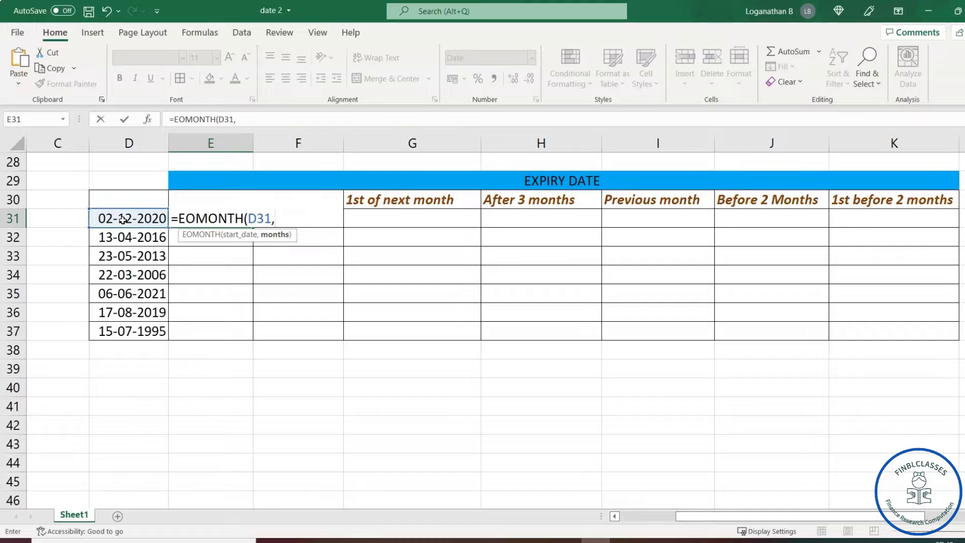
type("0)")
key("Return")
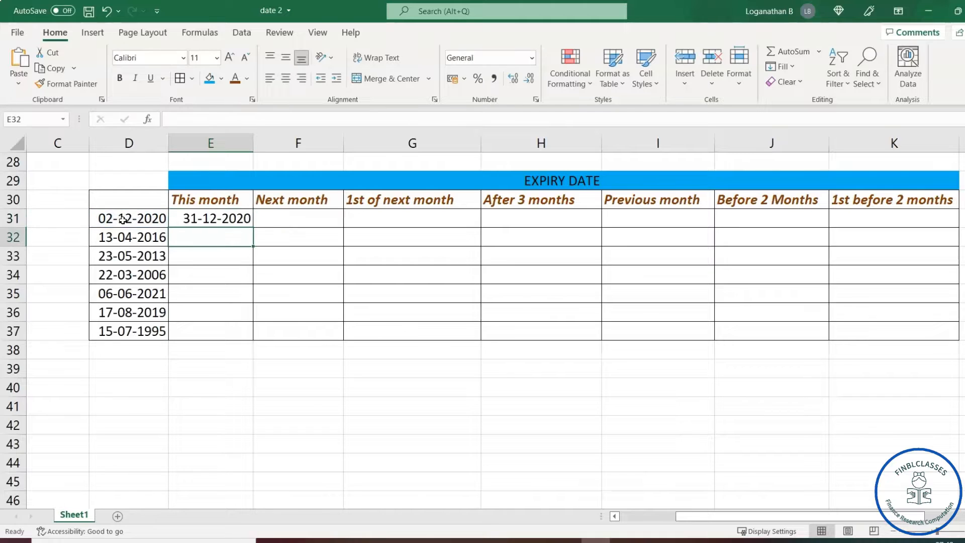
left_click(213, 220)
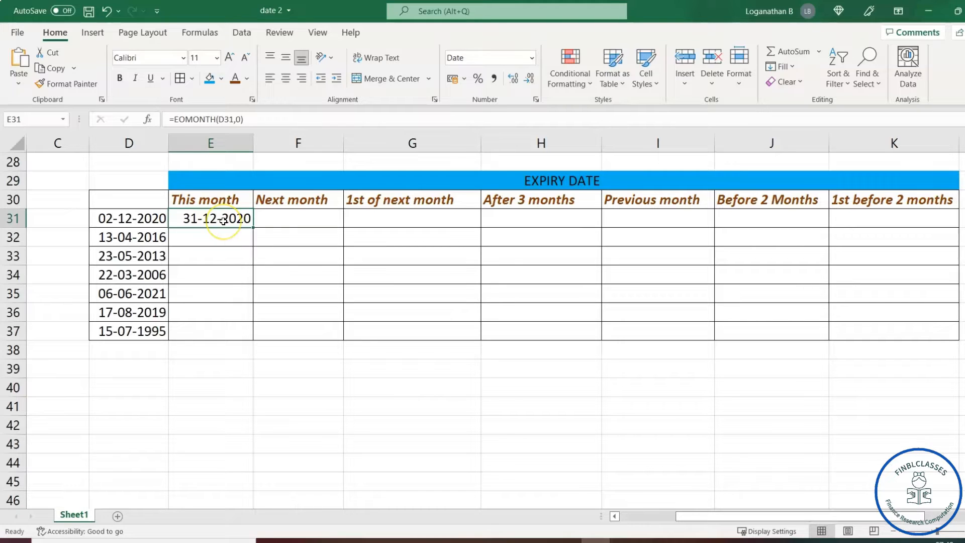
Enter =EOMONTH(D32,0) in E32 under This month for the second date.
left_click(210, 240)
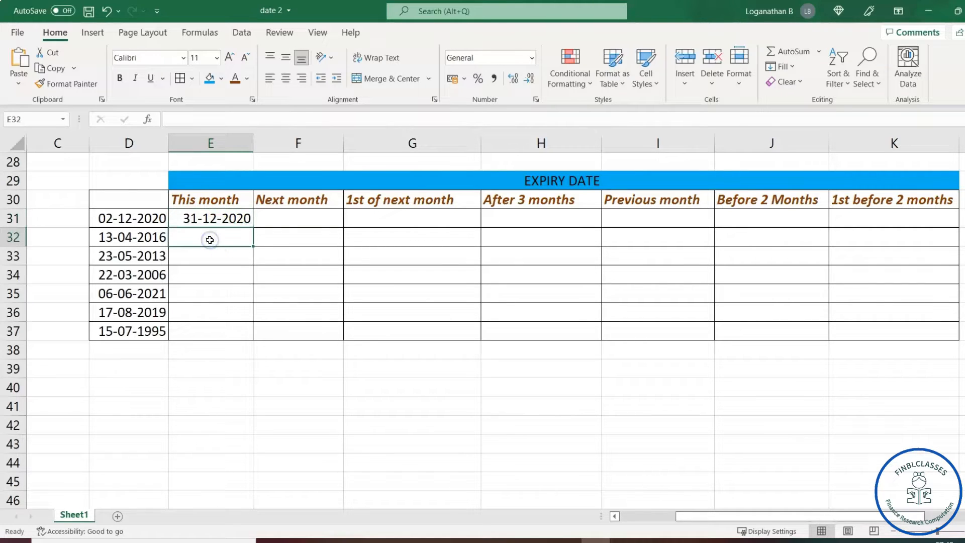
type("=")
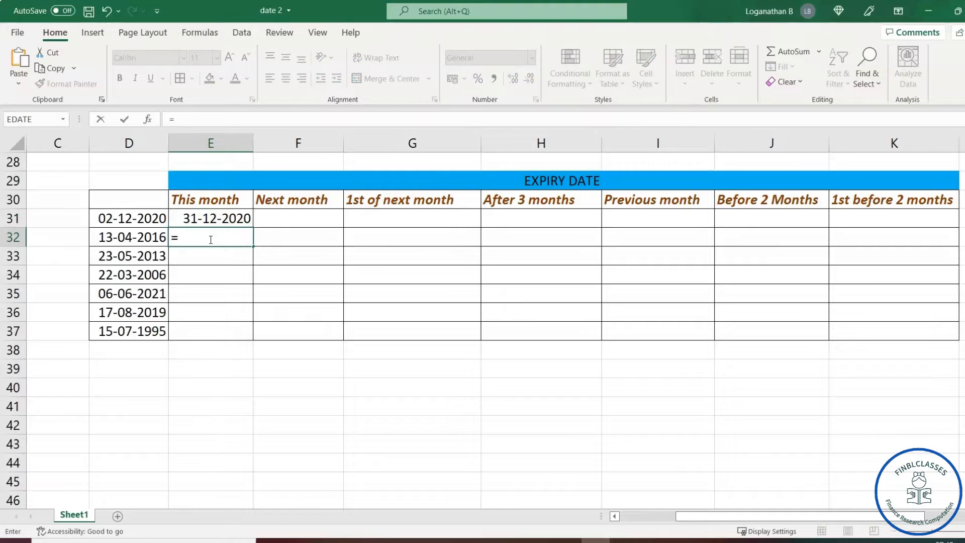
type("eomo")
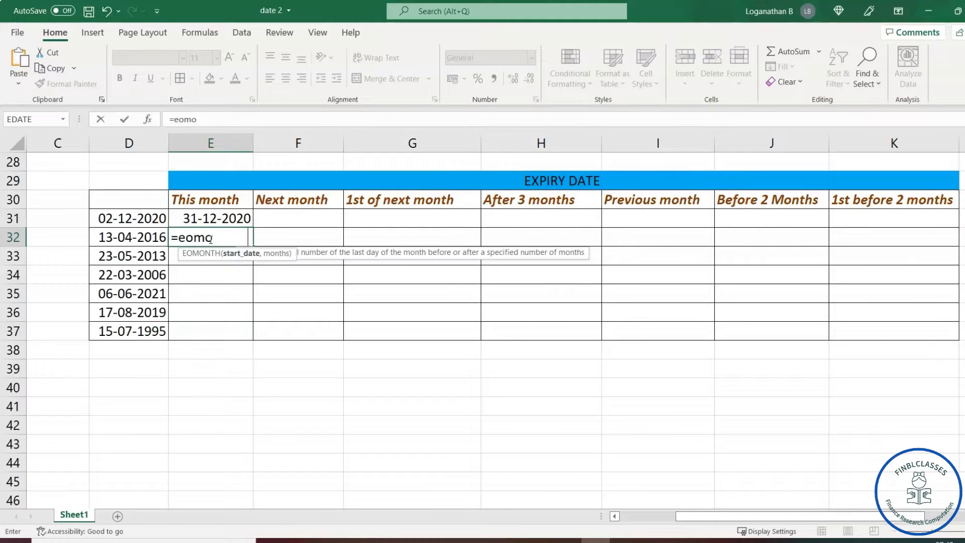
key("Tab")
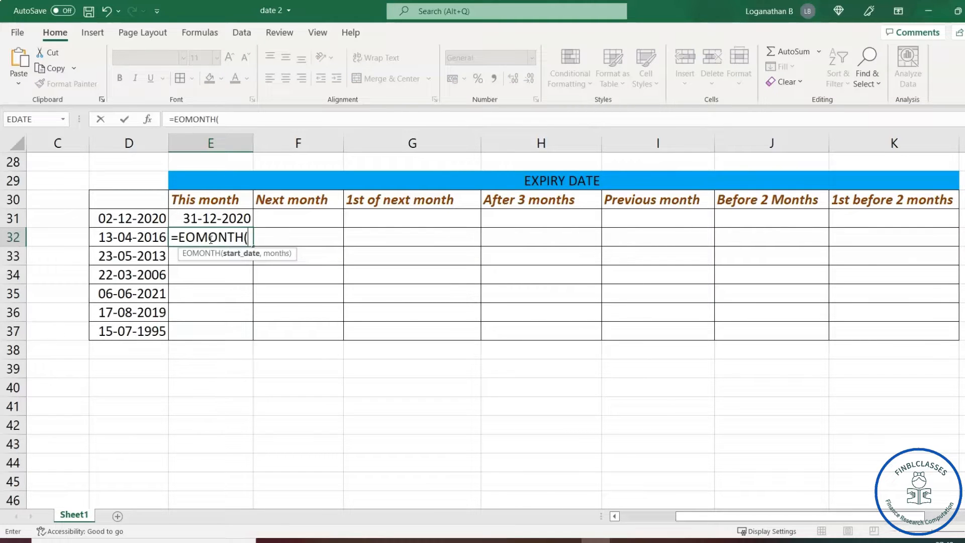
left_click(117, 242)
type(",")
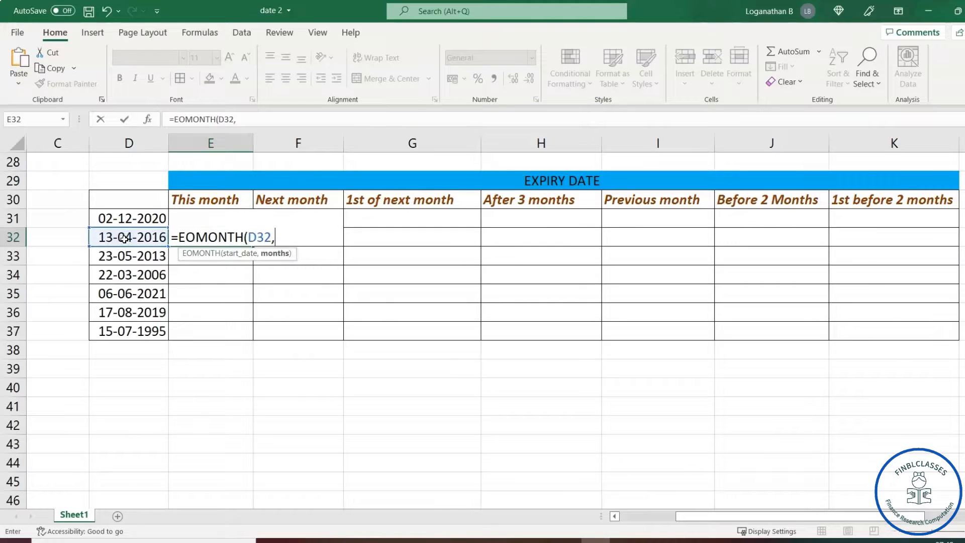
type("0")
key("Return")
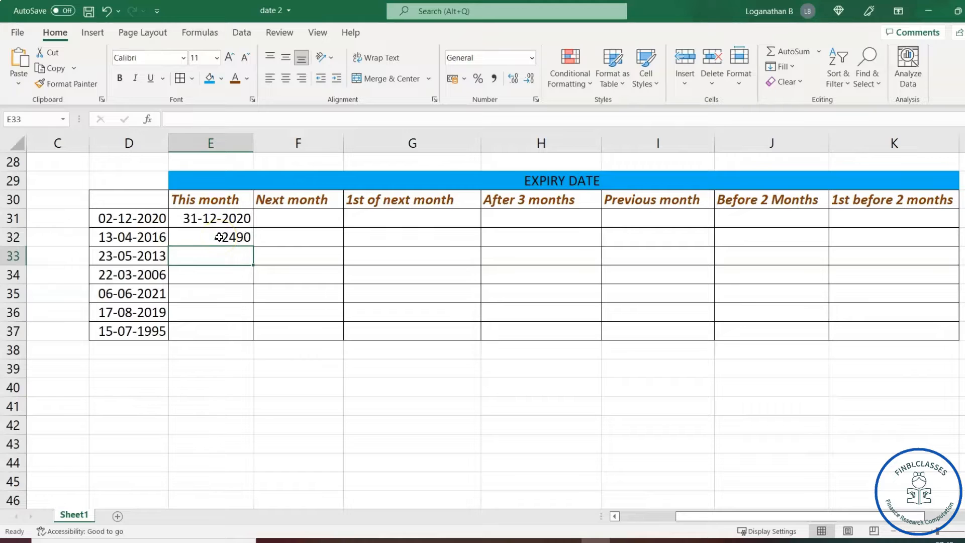
Format the result in E32 as a Date with the *14-03-2012 type.
left_click(219, 237)
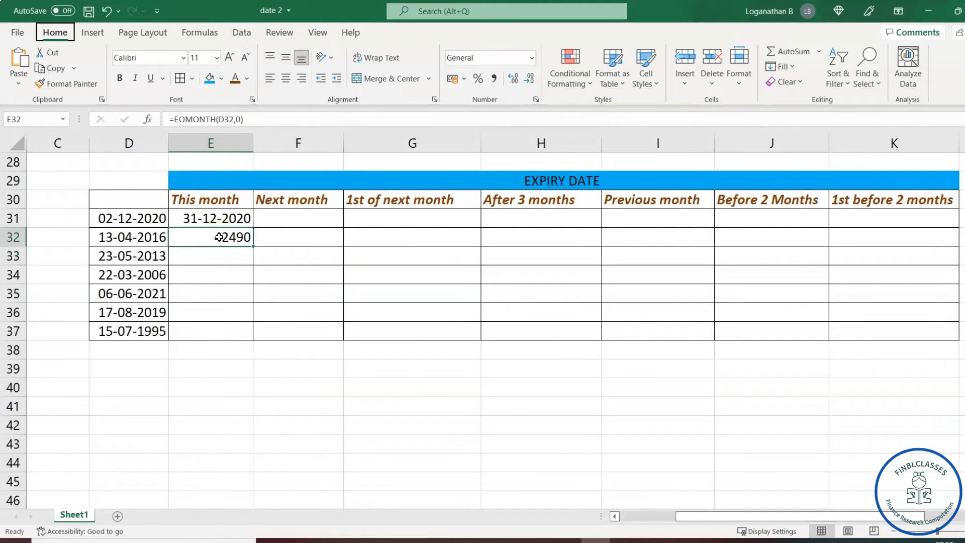
key("ctrl+1")
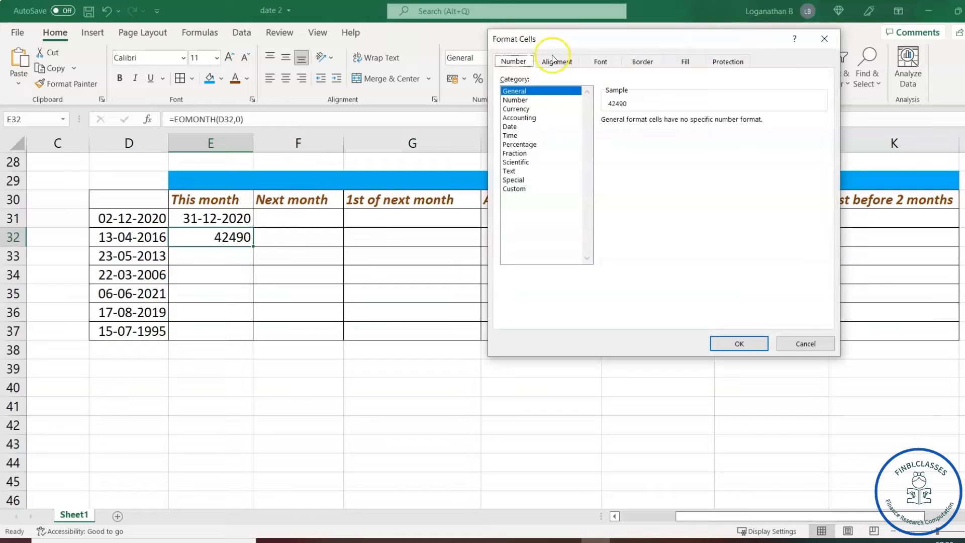
left_click(510, 127)
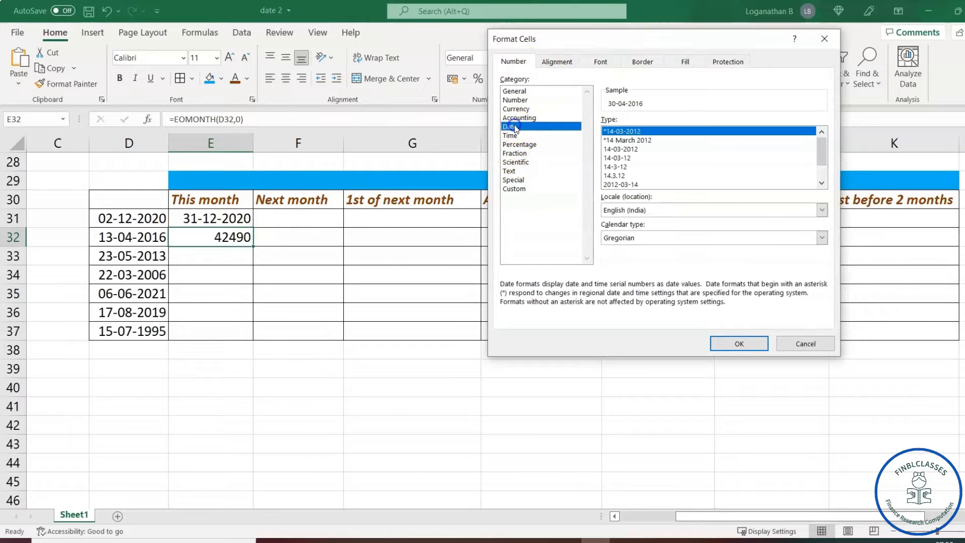
left_click(739, 344)
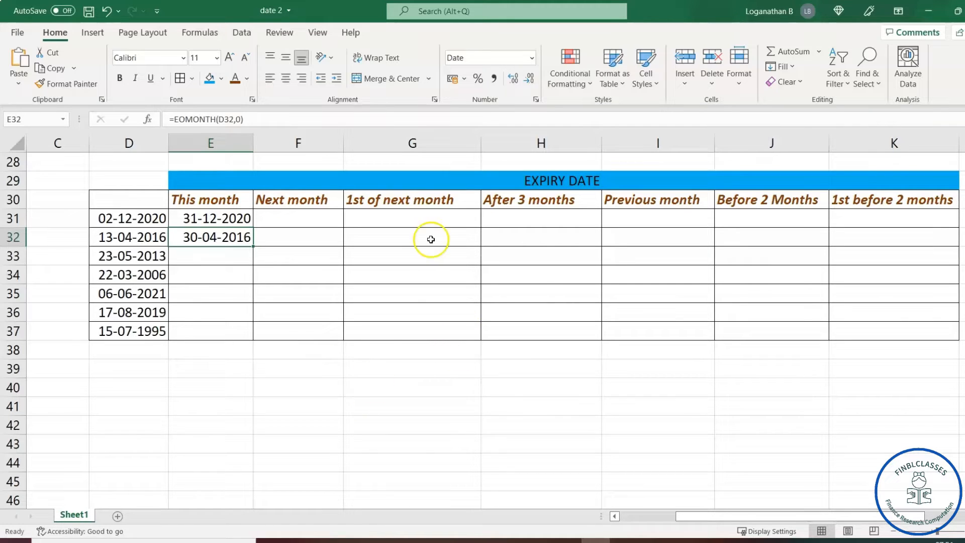
Label G40 "next month" below the table and enter =EDATE(D31,1) beside it in H40.
left_click(411, 392)
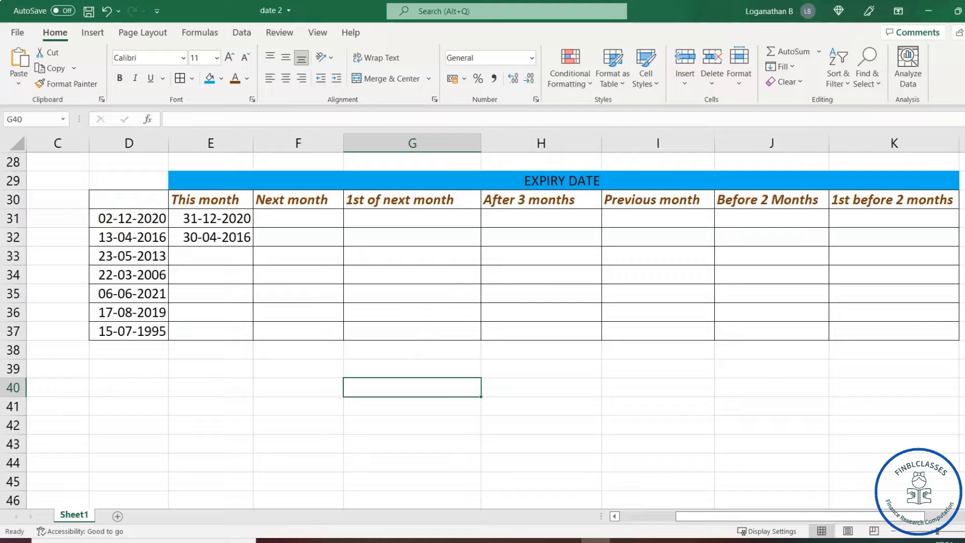
left_click(624, 540)
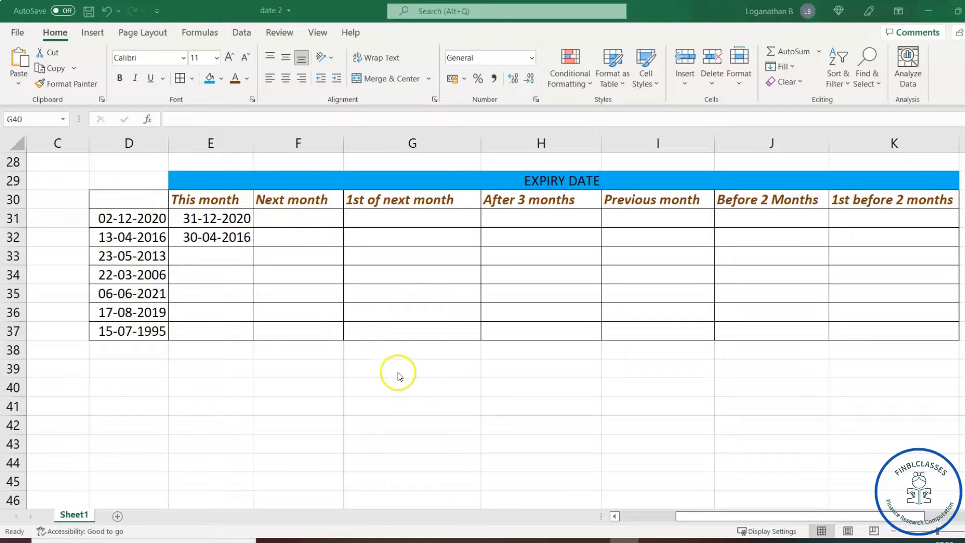
left_click(405, 386)
type("next month")
key("Tab")
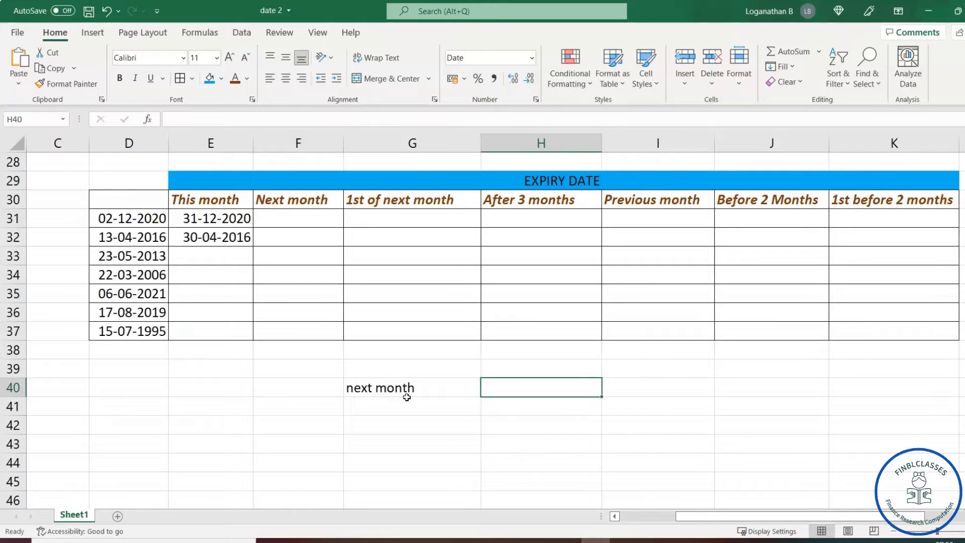
type("=ed")
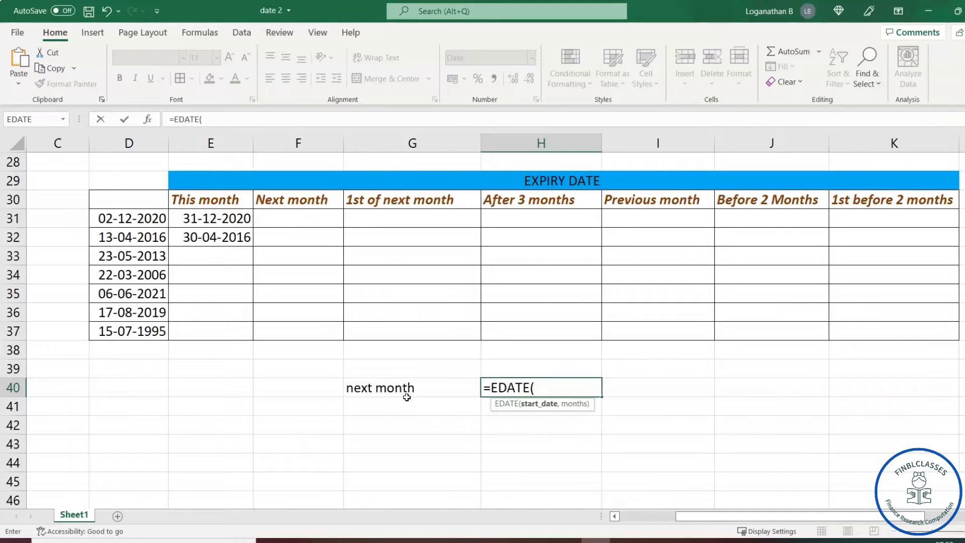
left_click(125, 218)
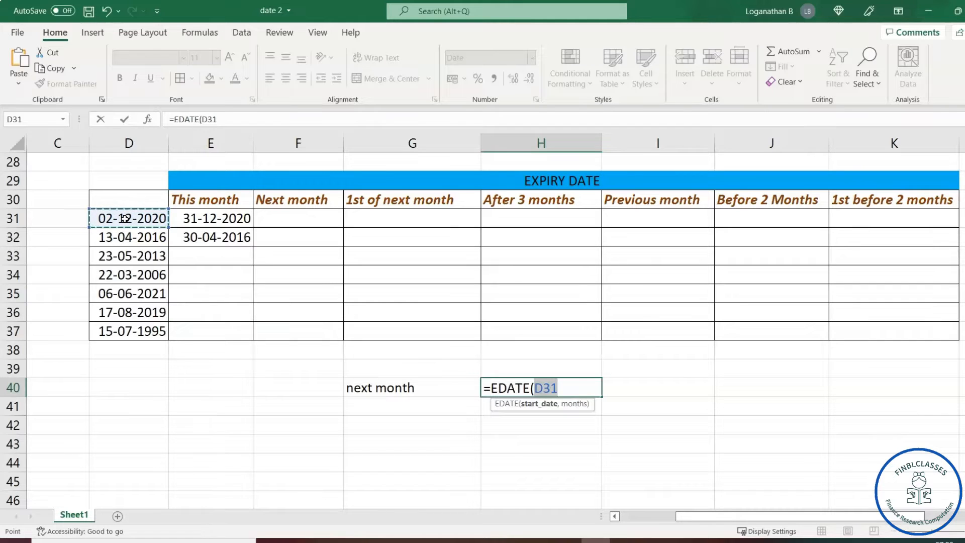
type(",")
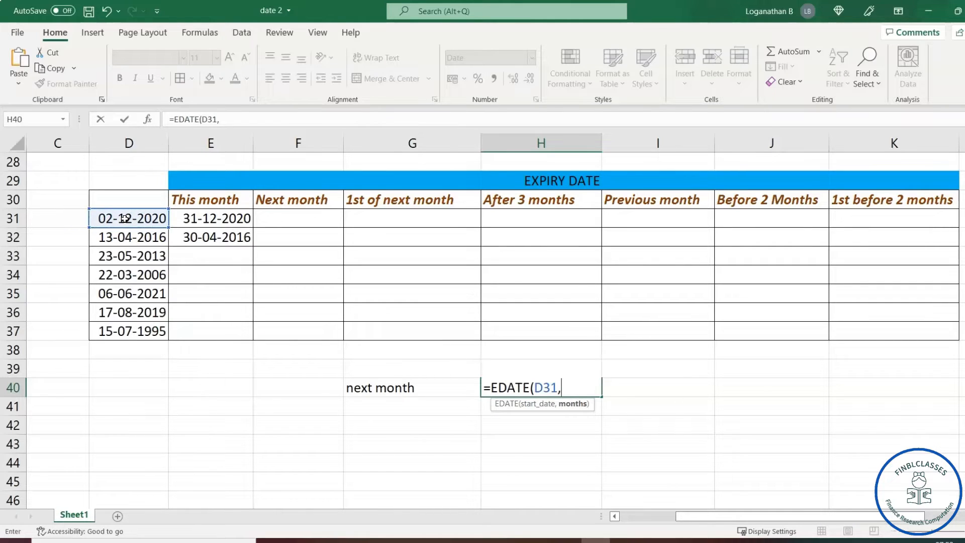
type("1)")
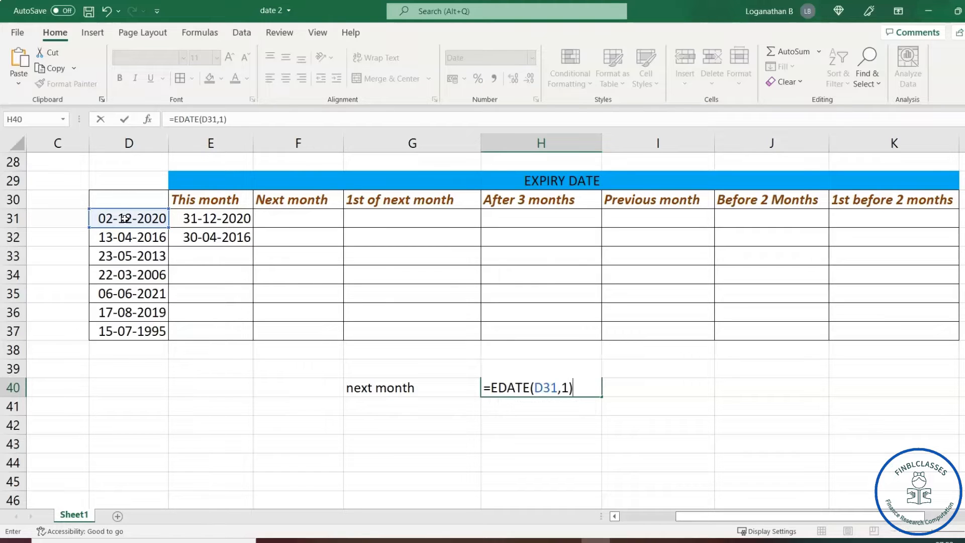
key("Return")
Label G41 "next year" and enter =EDATE(D31,12) beside it in H41.
key("Left")
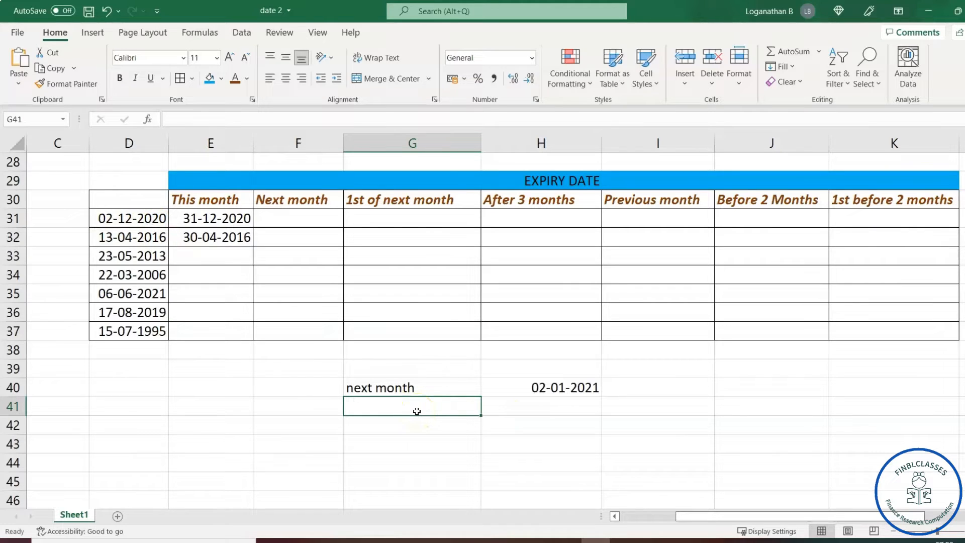
type("next year")
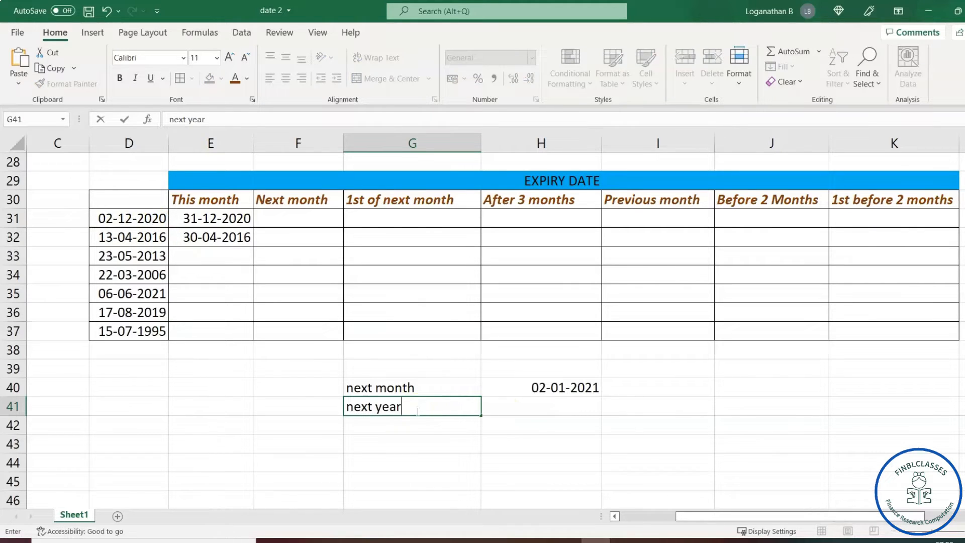
key("Tab")
left_click(518, 410)
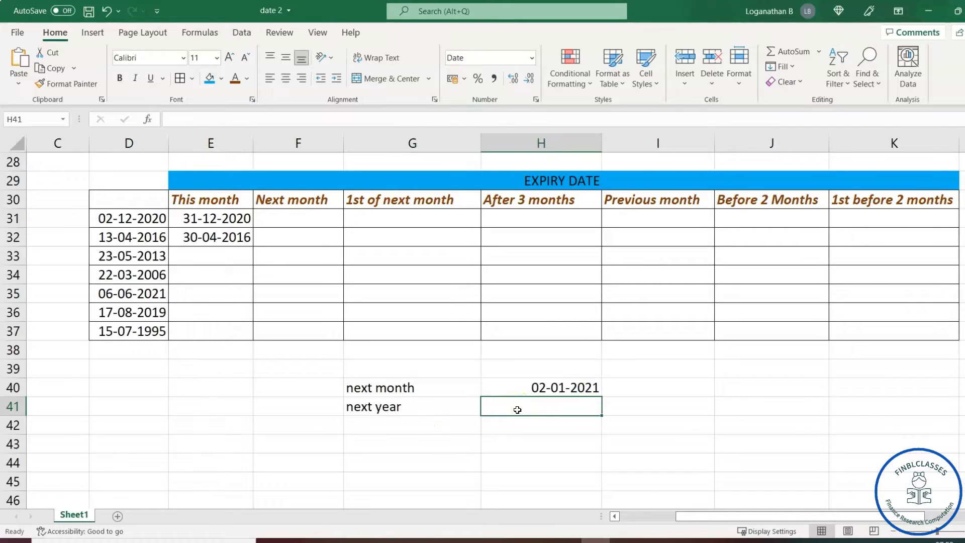
type("=edate")
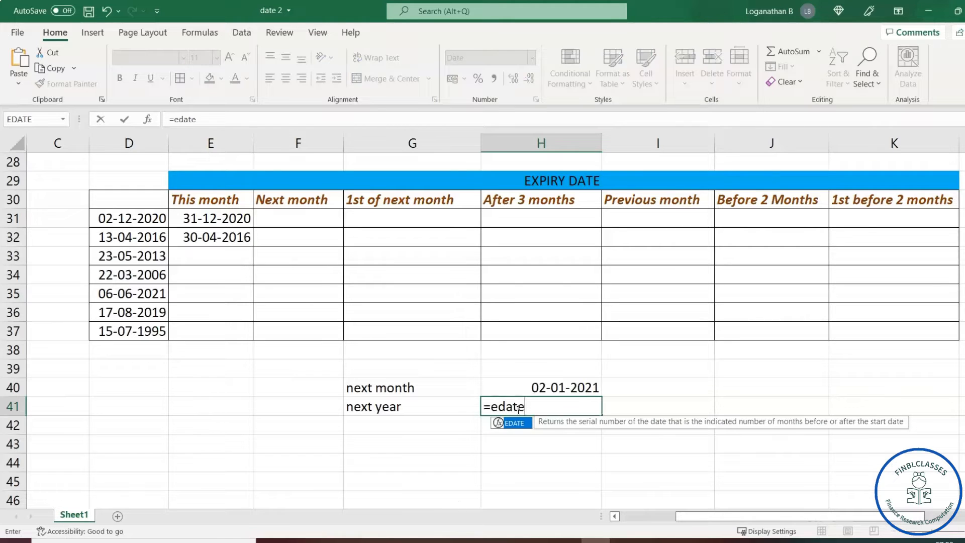
key("Tab")
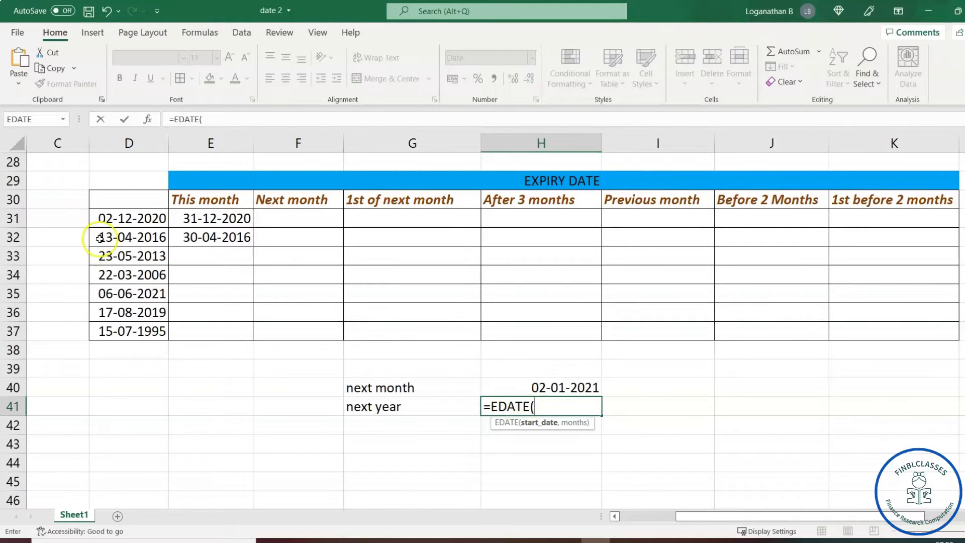
left_click(135, 223)
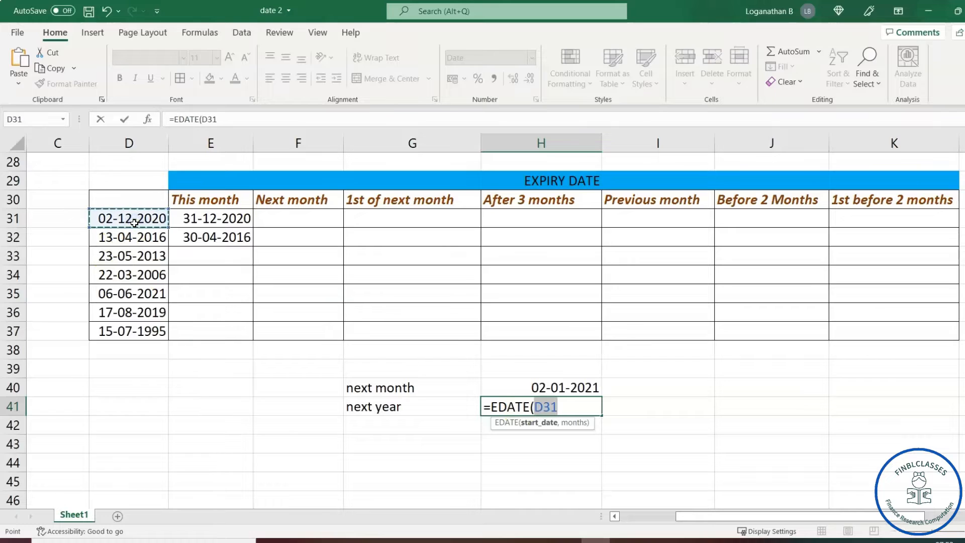
type(",")
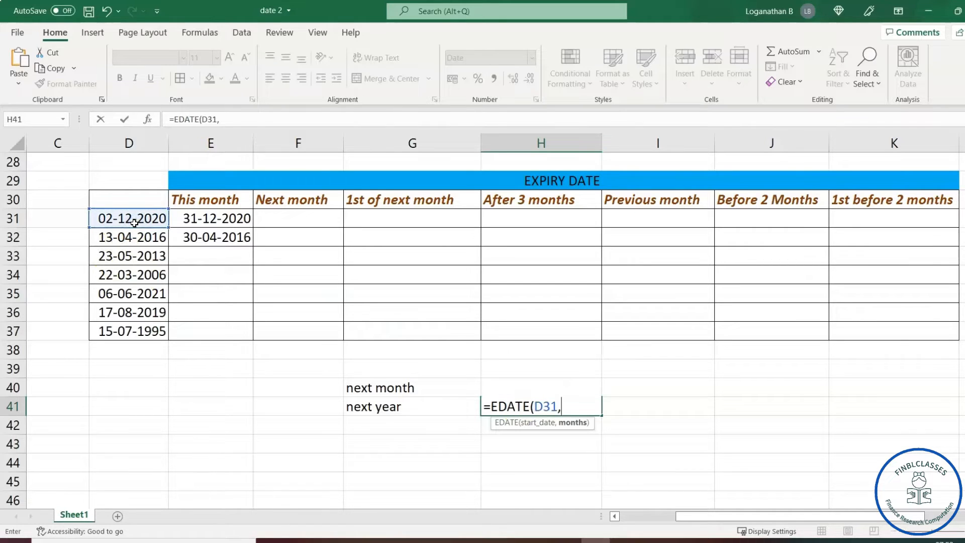
type("12)")
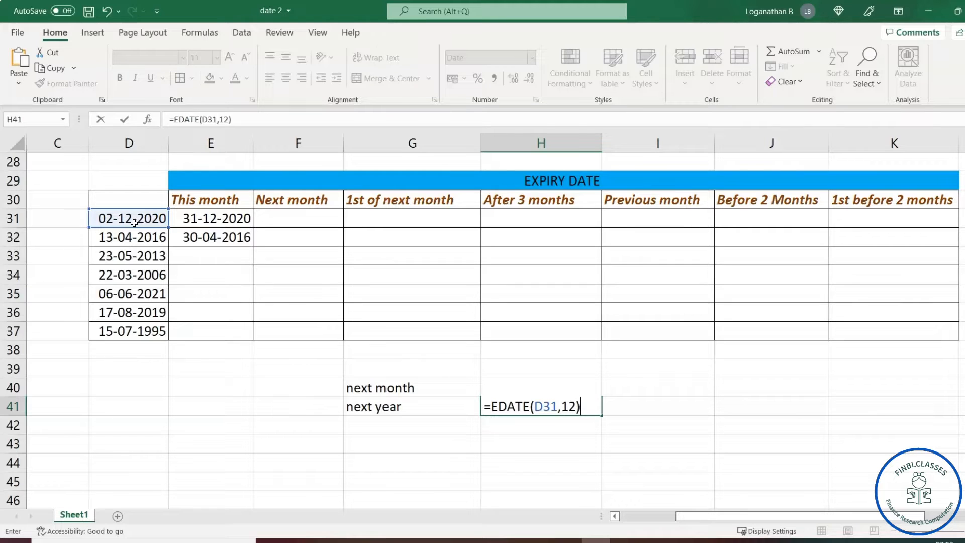
key("Return")
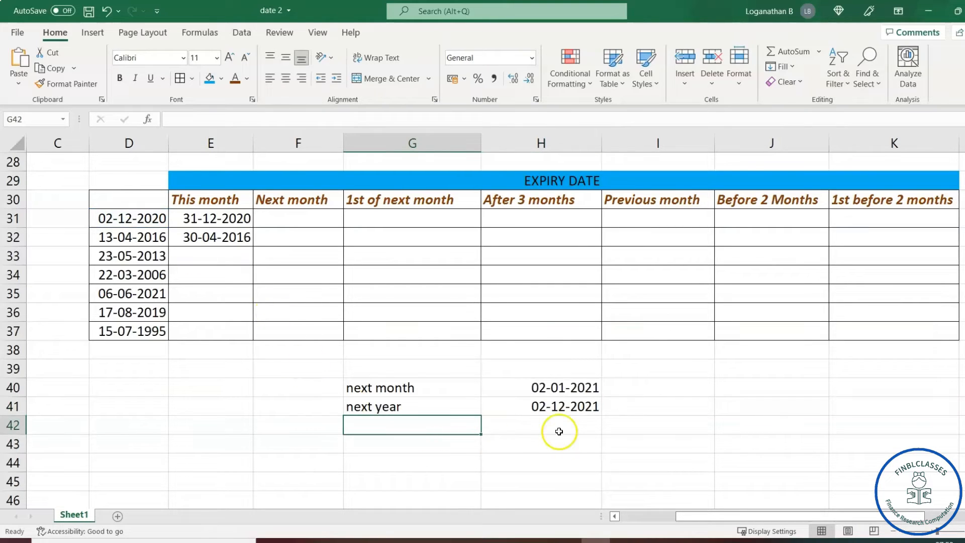
left_click(564, 410)
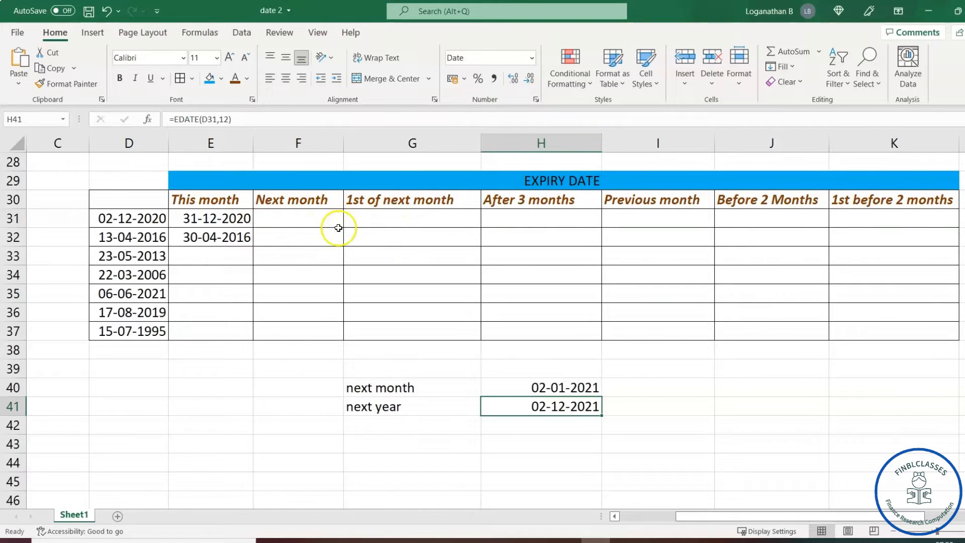
Enter =EOMONTH(D31,1) in F31 under Next month for the first date.
left_click(305, 218)
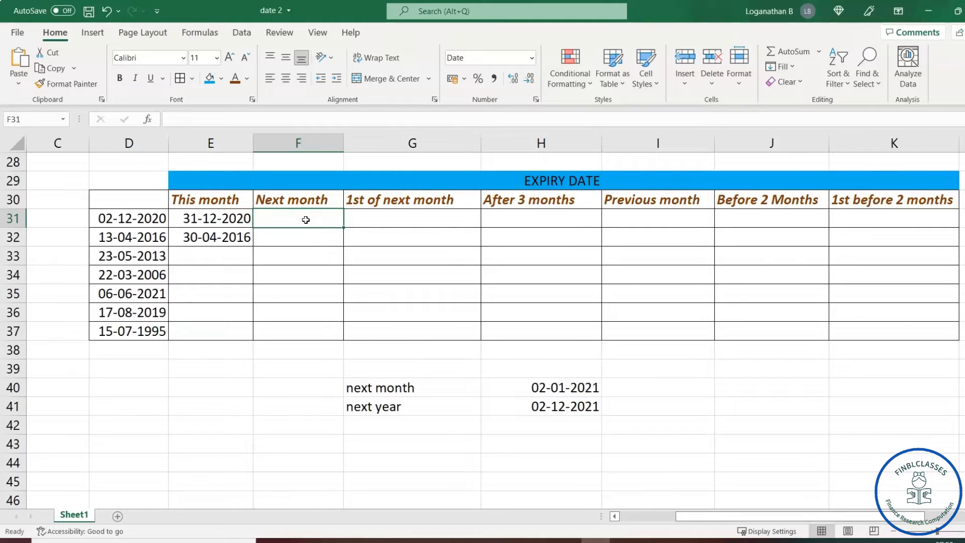
type("=")
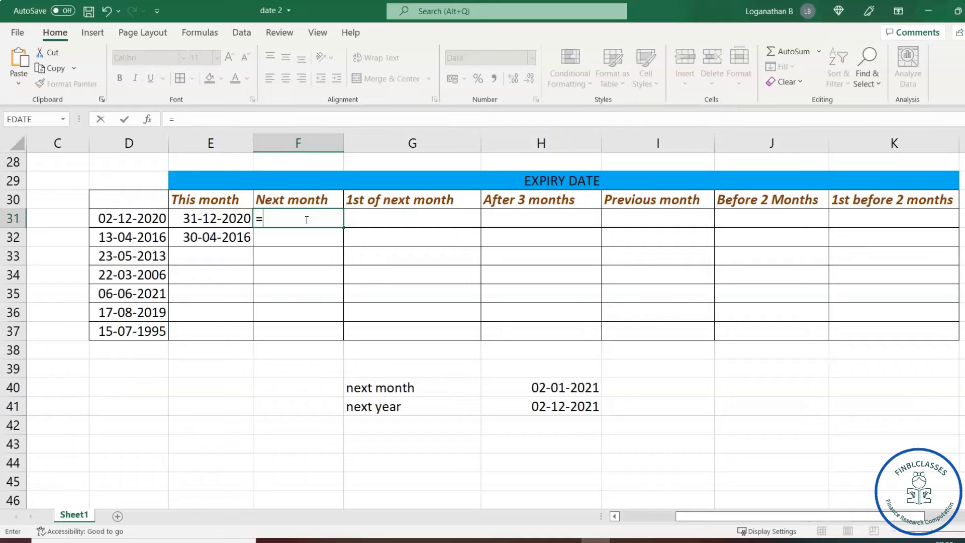
type("eo")
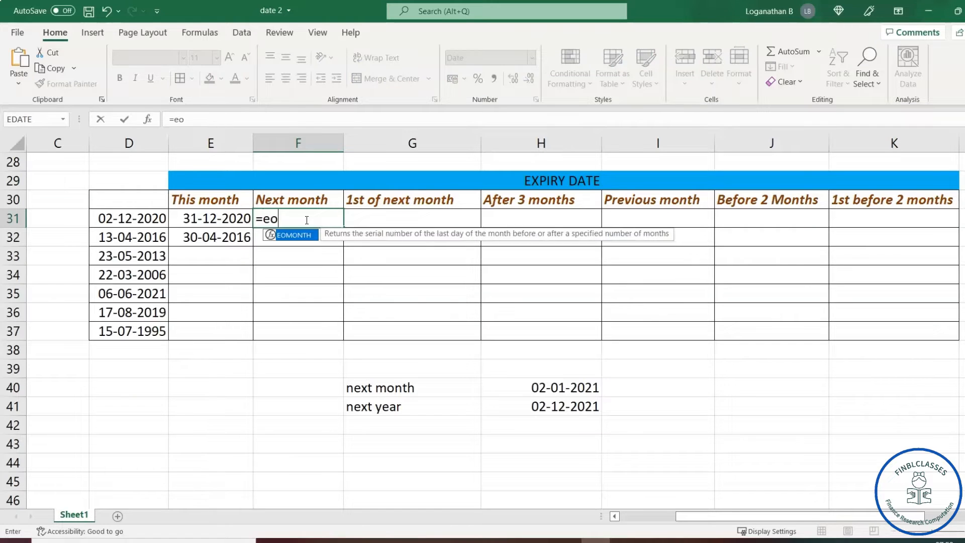
type("m")
key("Tab")
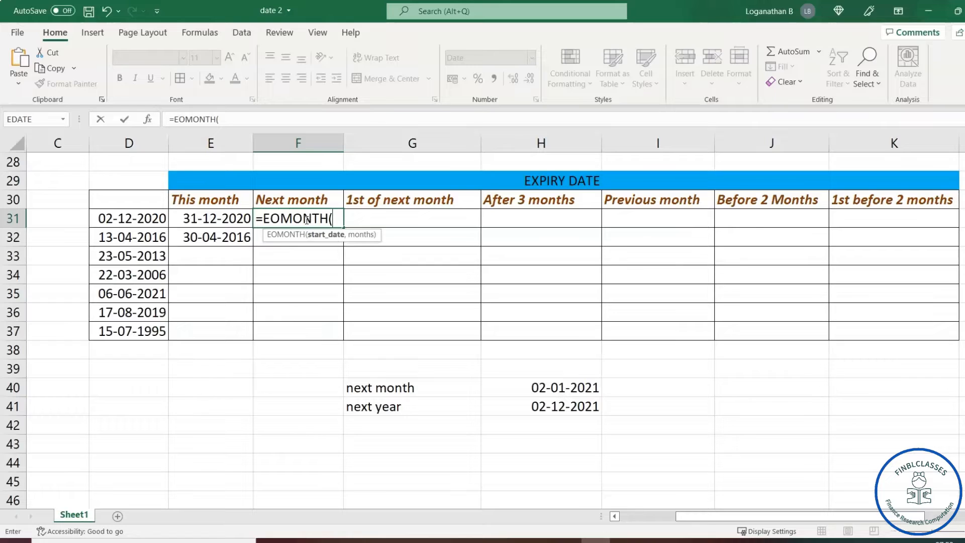
left_click(140, 220)
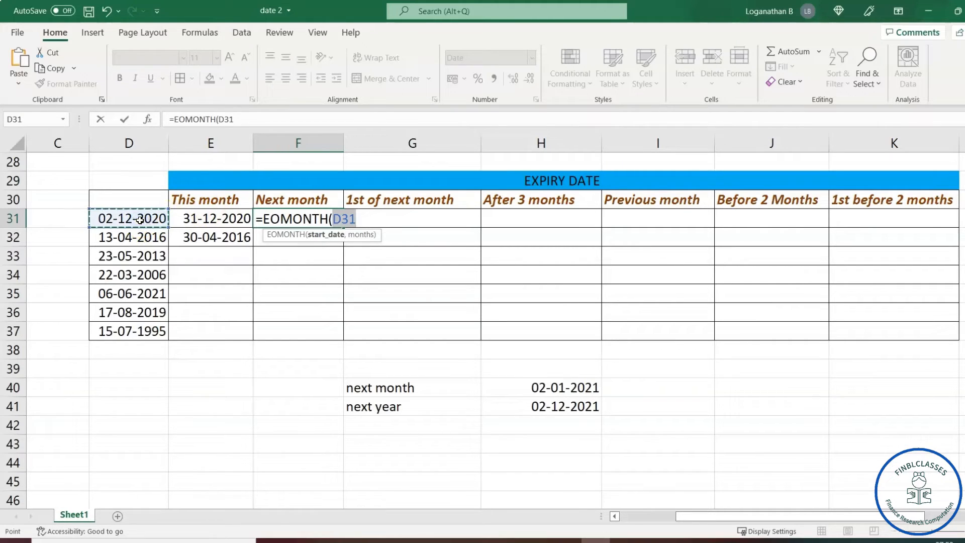
type(",")
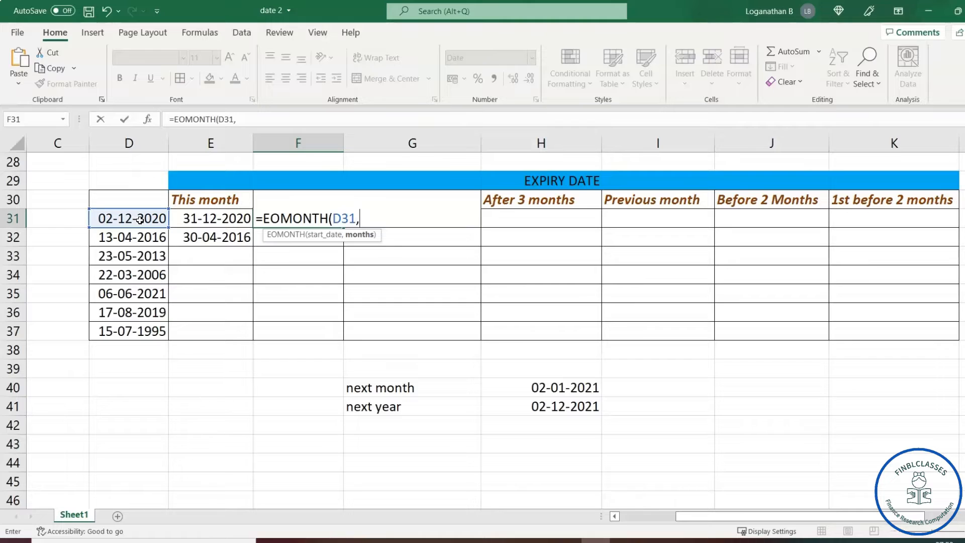
type("1)")
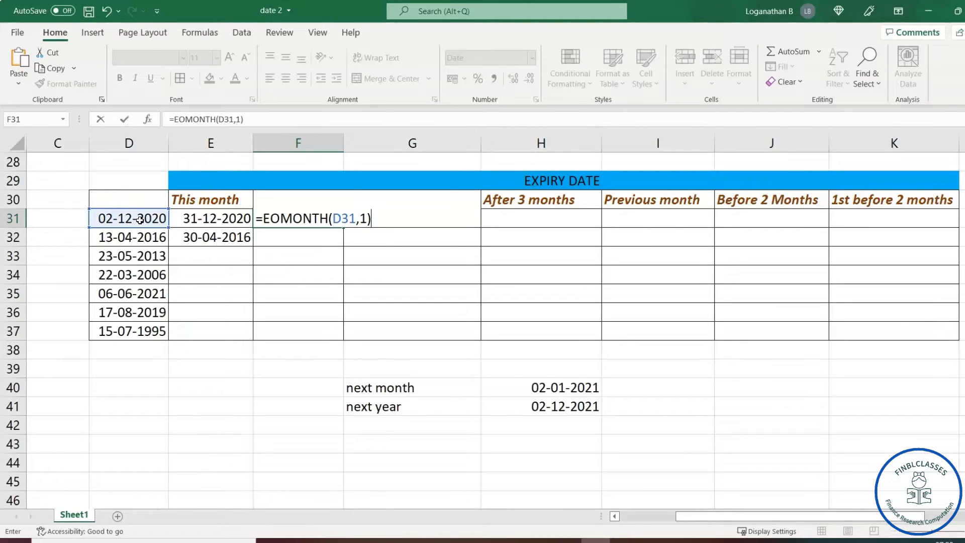
key("Return")
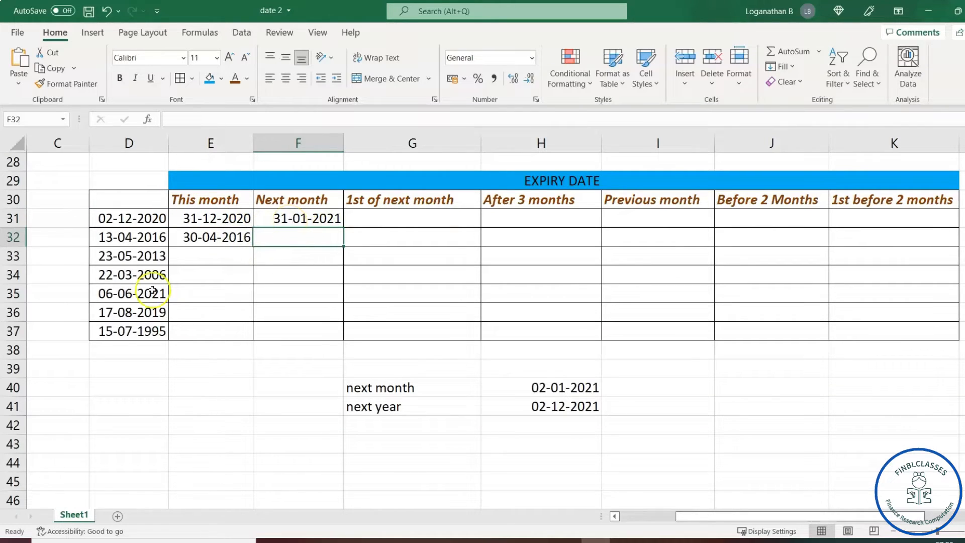
Compare the EDATE formula in H40 with the start date in D31 and the EOMONTH formulas in E31 and F31.
left_click(575, 390)
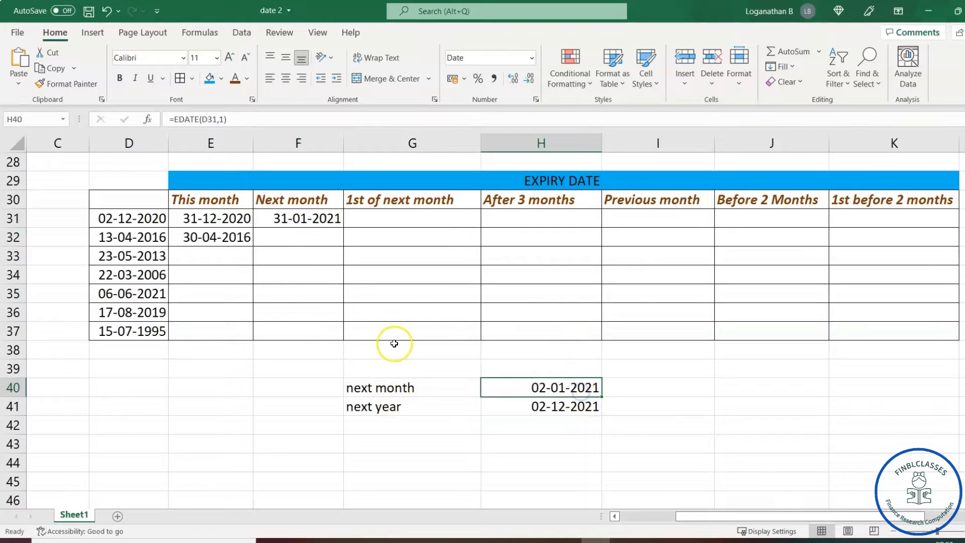
left_click(139, 220)
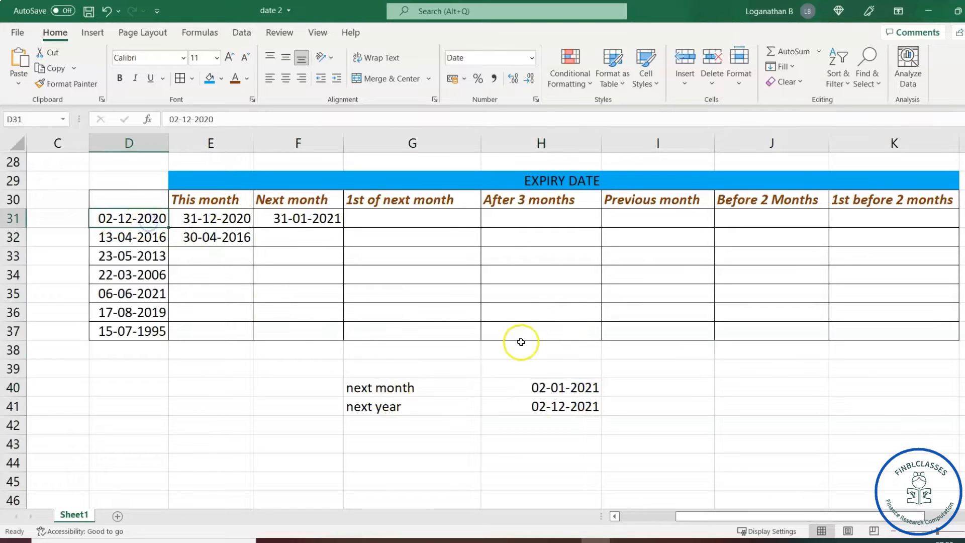
left_click(537, 395)
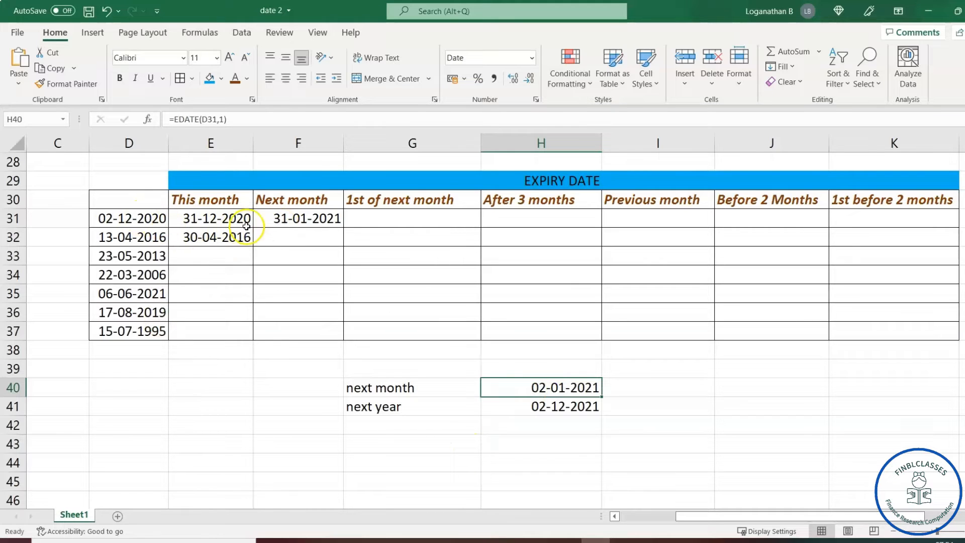
left_click(311, 219)
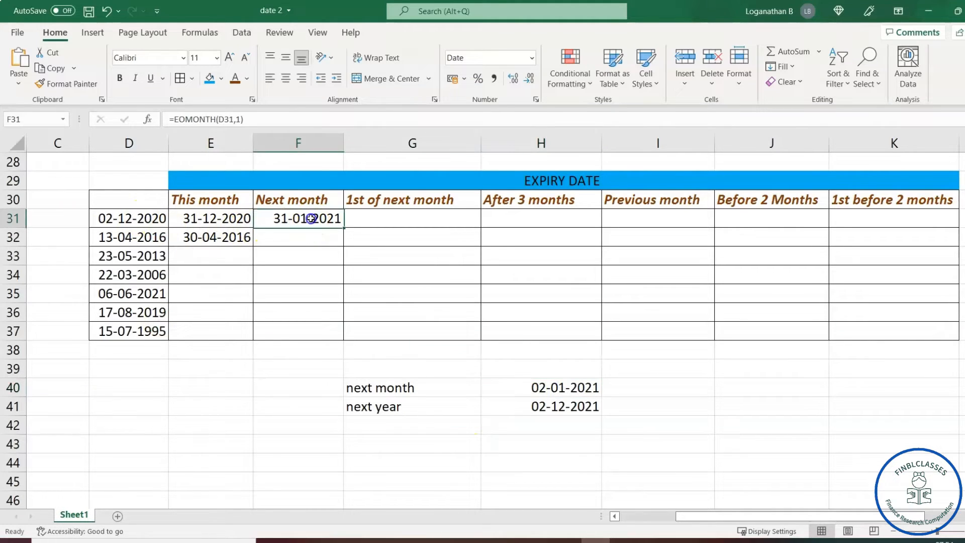
left_click(222, 219)
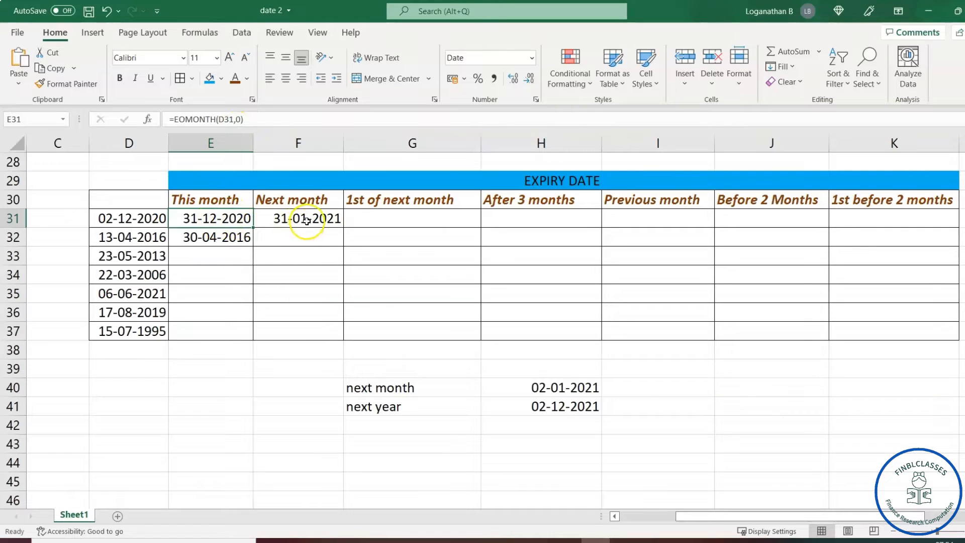
left_click(306, 220)
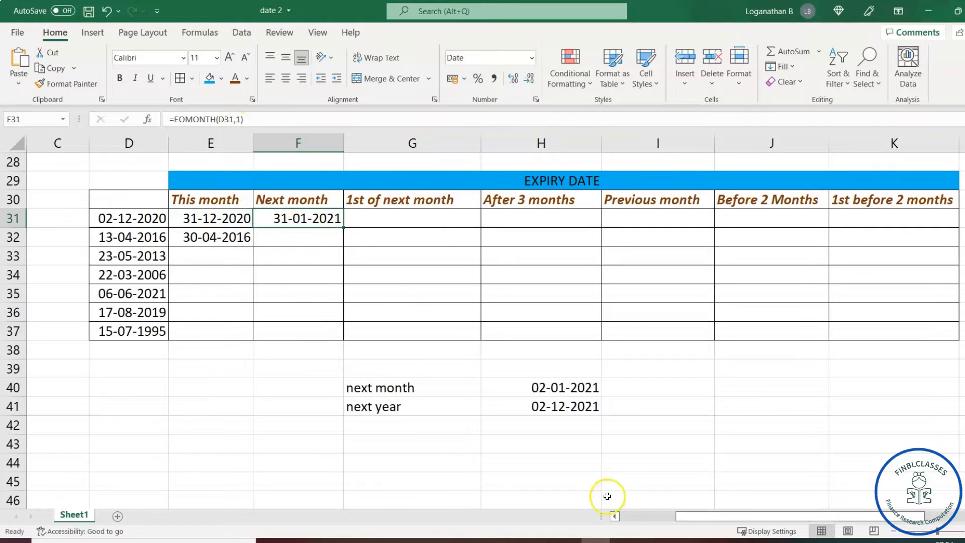
Enter =EOMONTH(D31,0)+1 in G31 under 1st of next month for the first date.
left_click(396, 221)
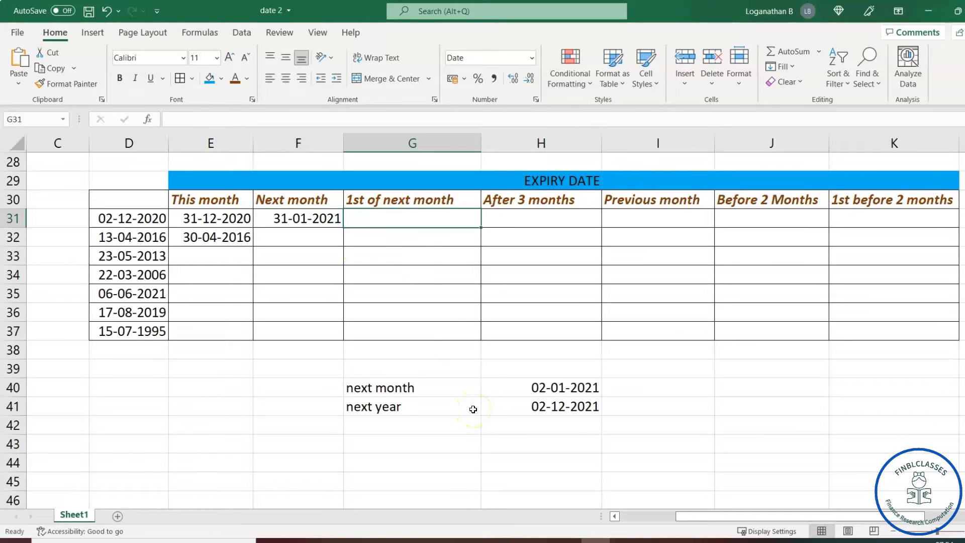
left_click(400, 218)
type("=eo")
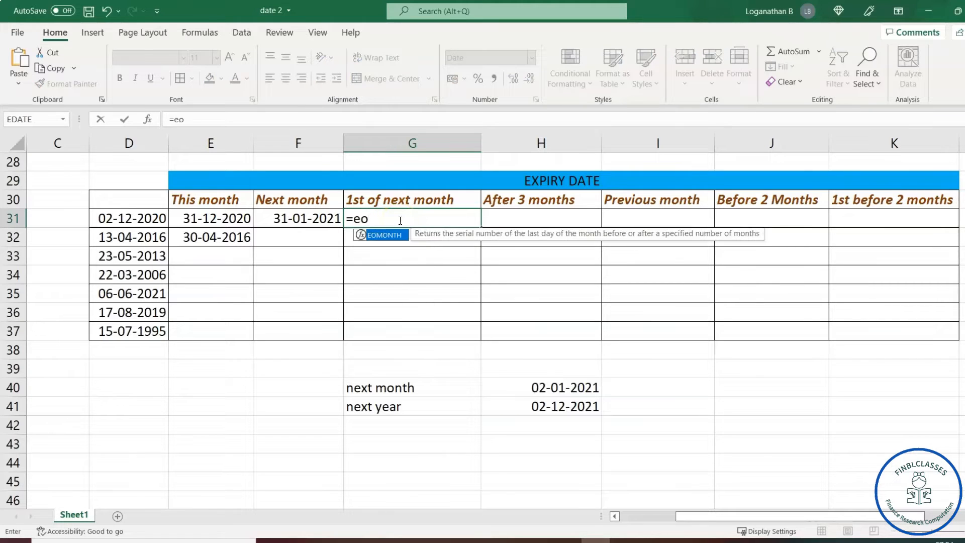
key("Tab")
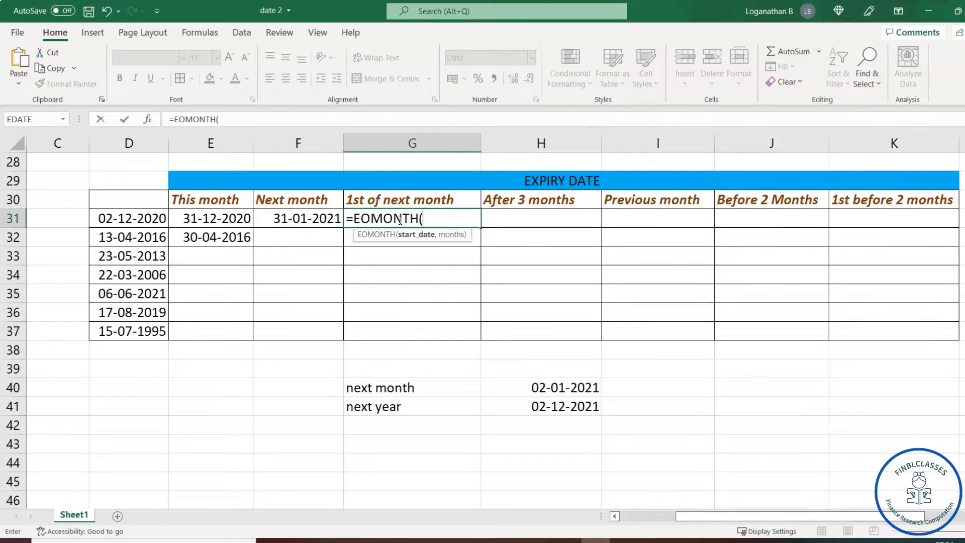
left_click(131, 218)
type(",")
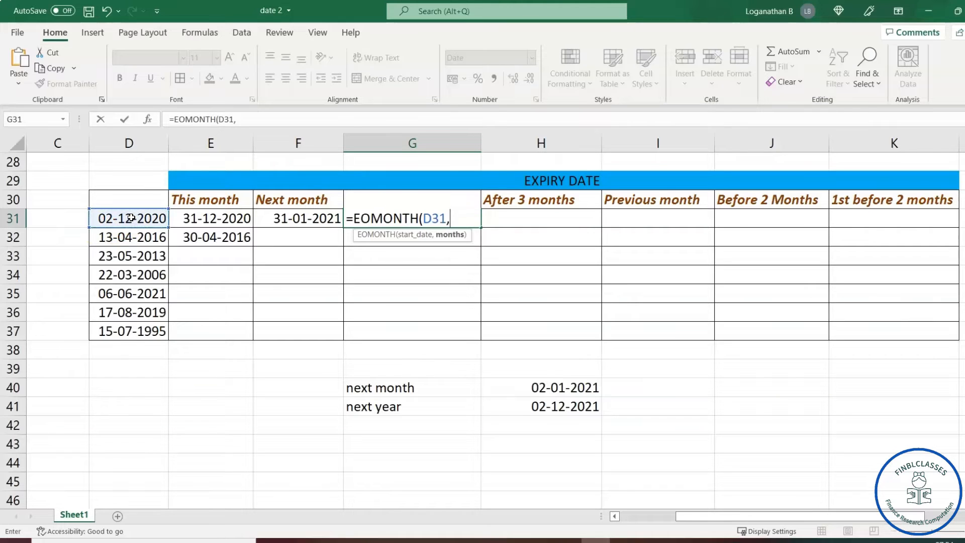
type("0)")
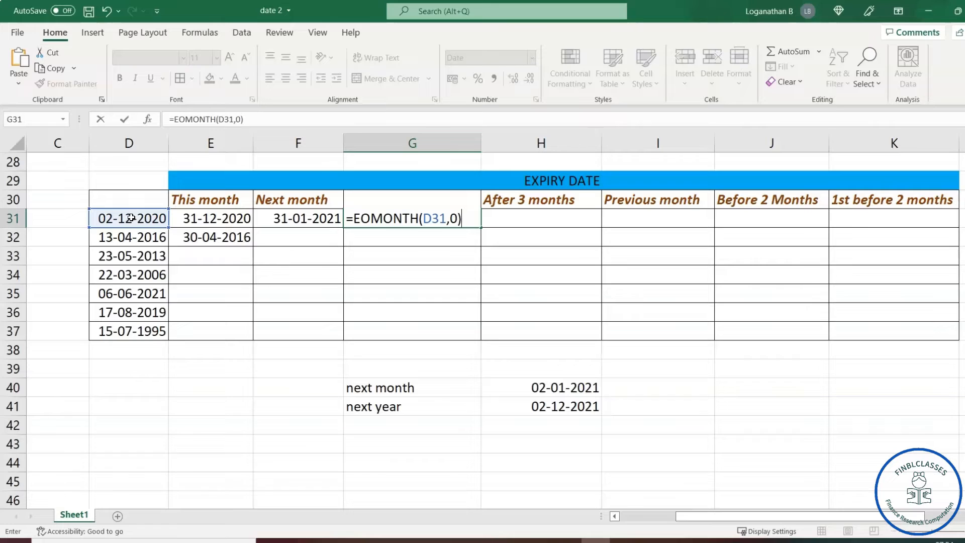
type("+1")
key("Return")
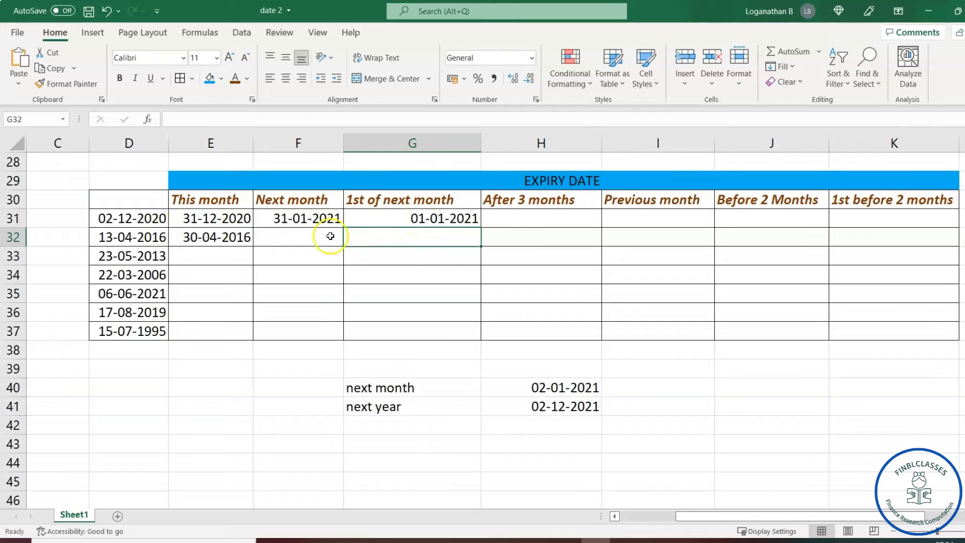
Enter =EOMONTH(D31,3) in H31 under After 3 months for the first date.
left_click(525, 223)
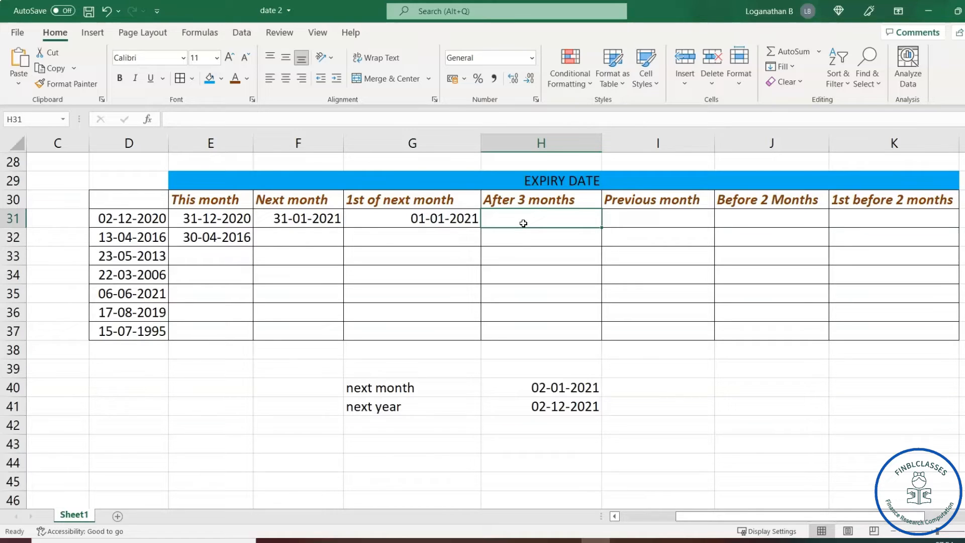
type("=")
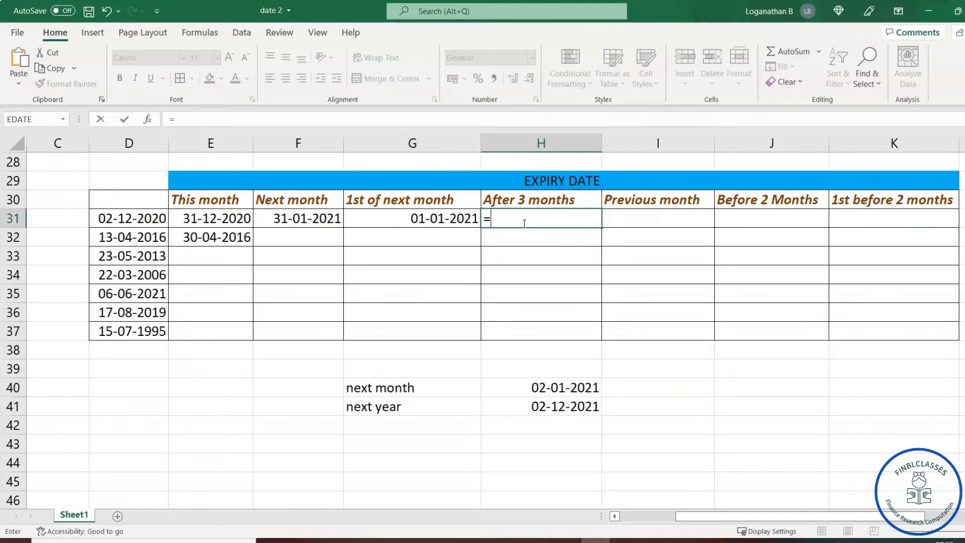
type("eo")
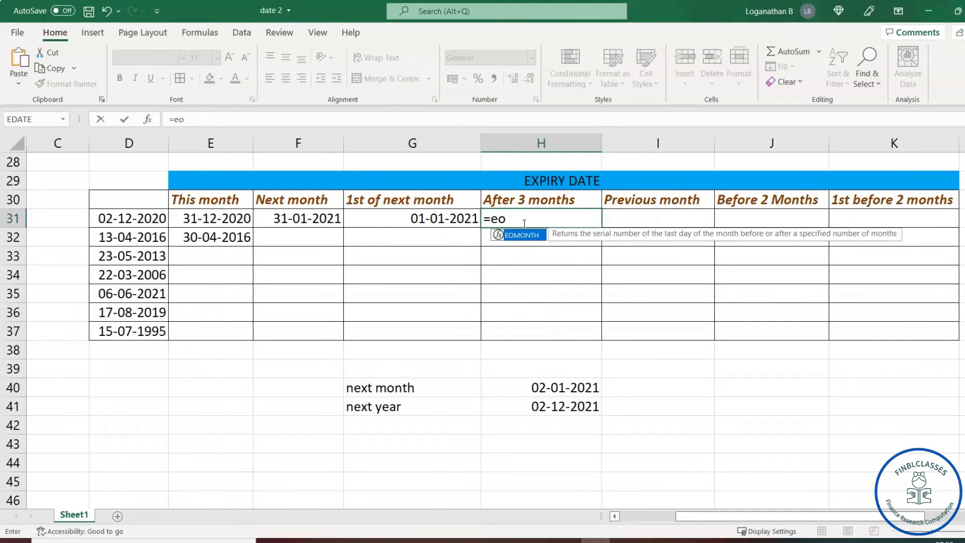
key("Tab")
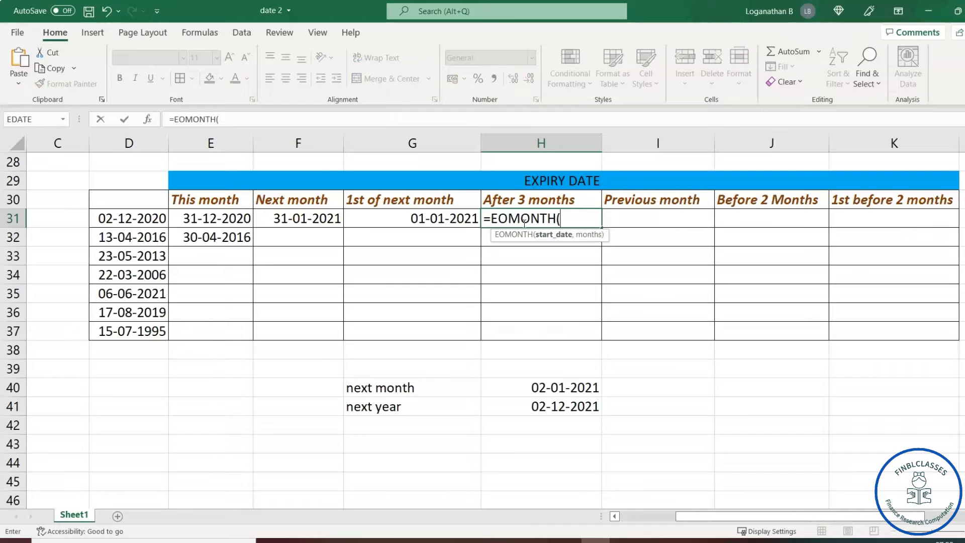
left_click(146, 218)
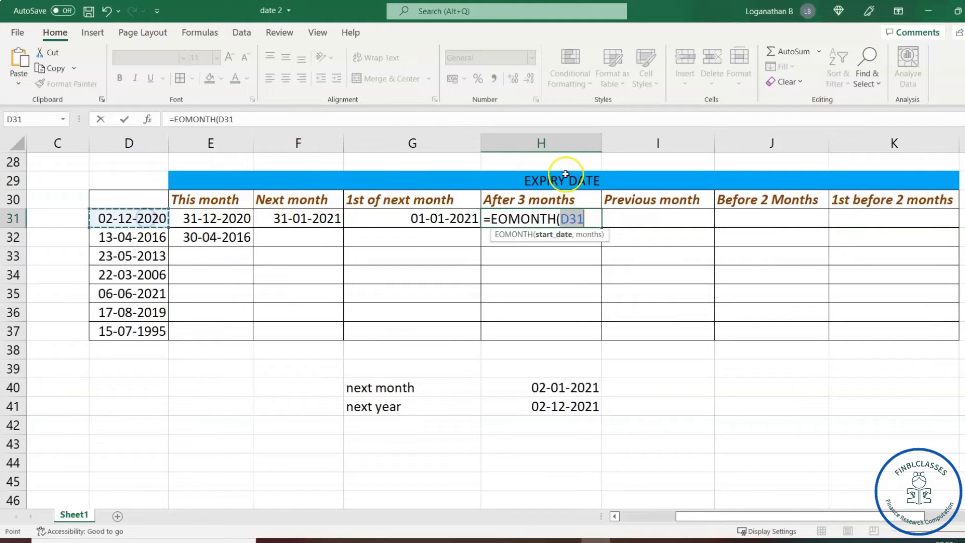
type(",")
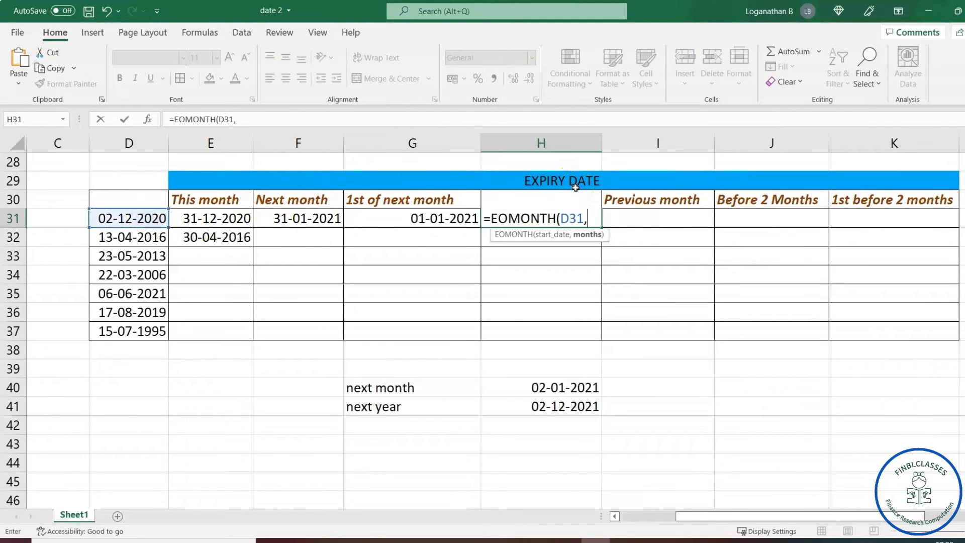
type("3)")
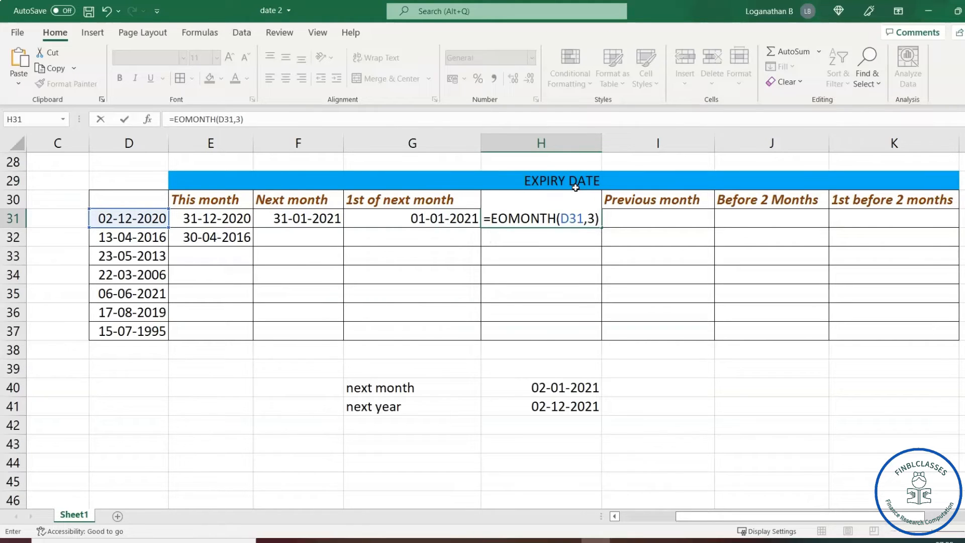
key("Return")
Format the result in H31 as a Date with the *14-03-2012 type.
left_click(553, 222)
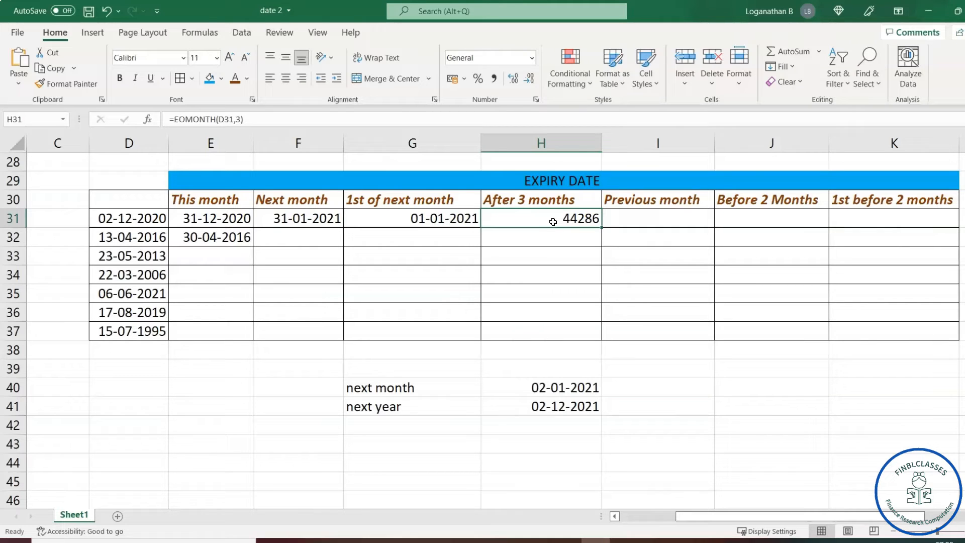
key("alt")
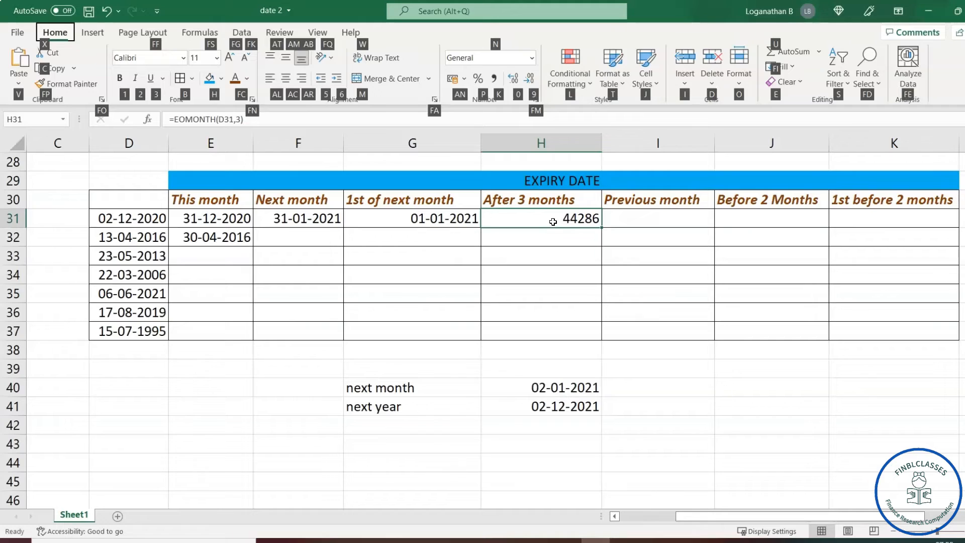
key("f")
key("m")
left_click_drag(632, 38, 830, 47)
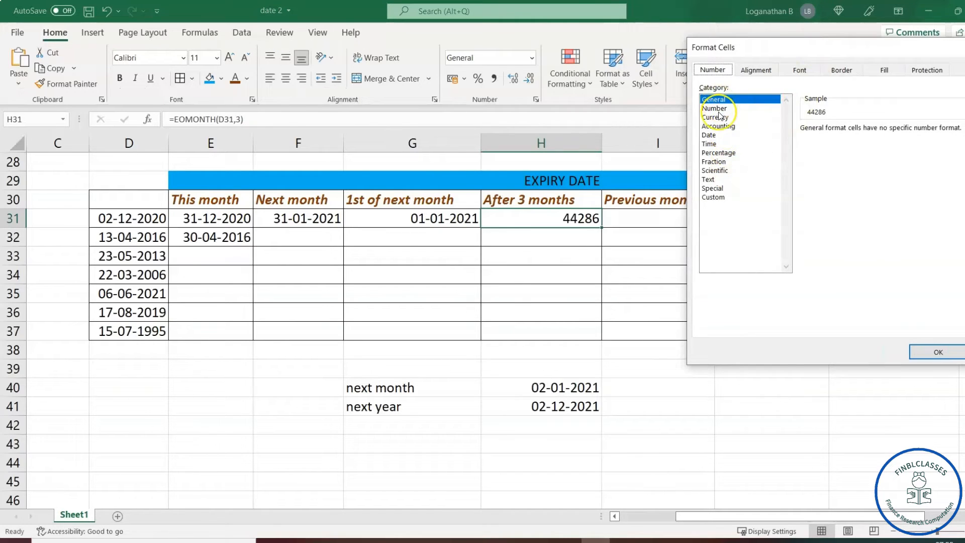
left_click(709, 135)
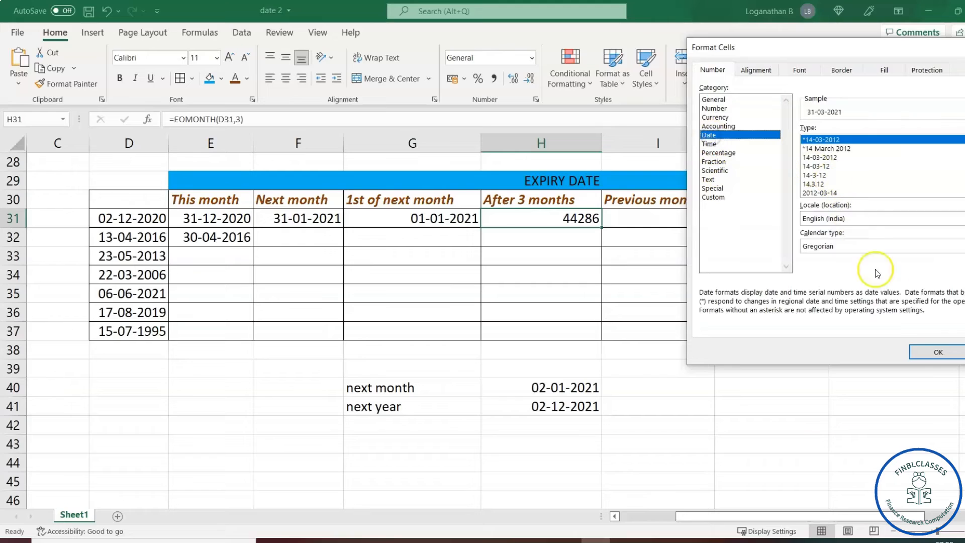
left_click(938, 352)
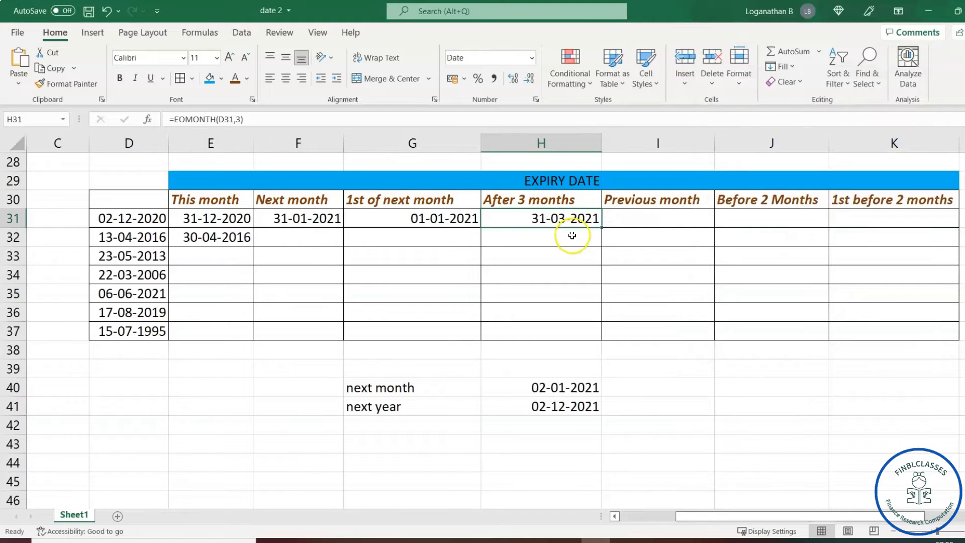
left_click(572, 235)
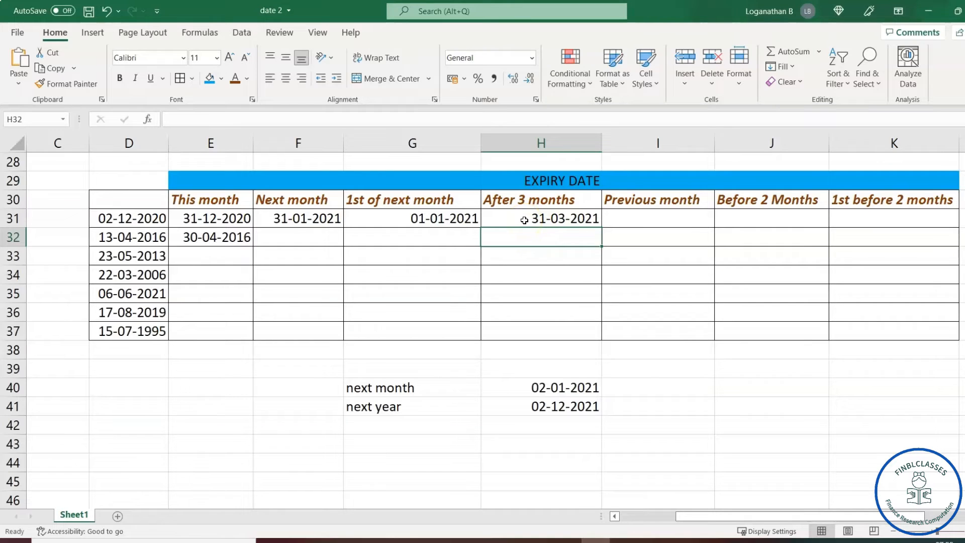
Insert the EOMONTH function into I31 under Previous month for the first date.
left_click(647, 218)
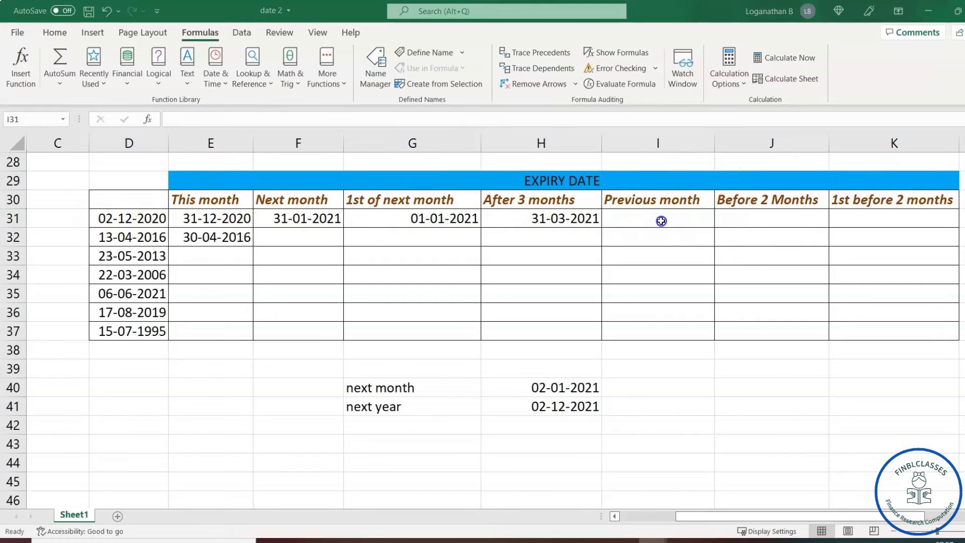
left_click(663, 219)
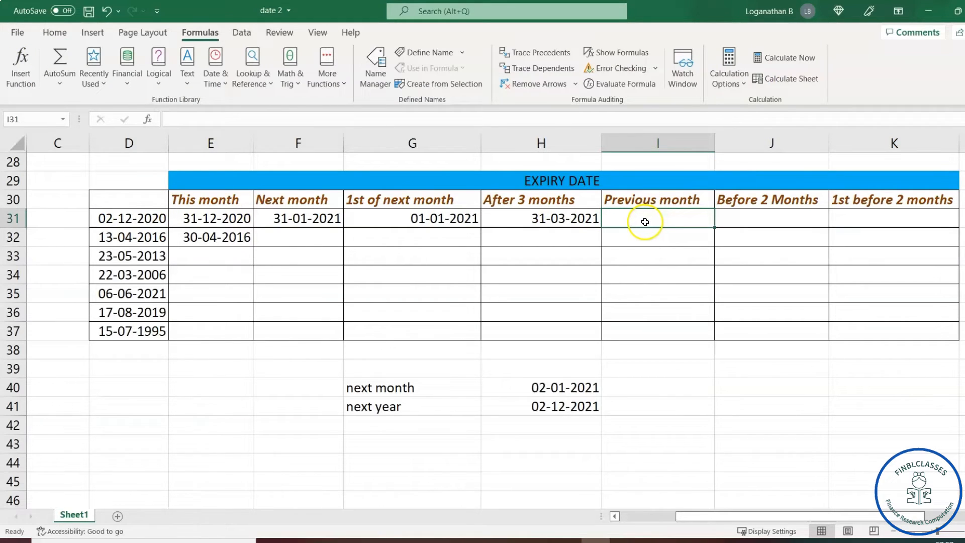
left_click(121, 221)
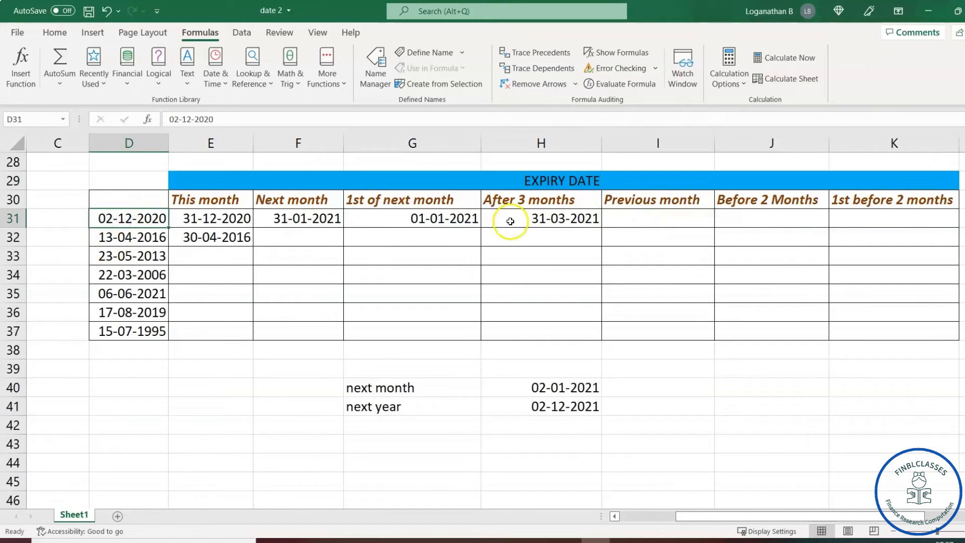
left_click(636, 219)
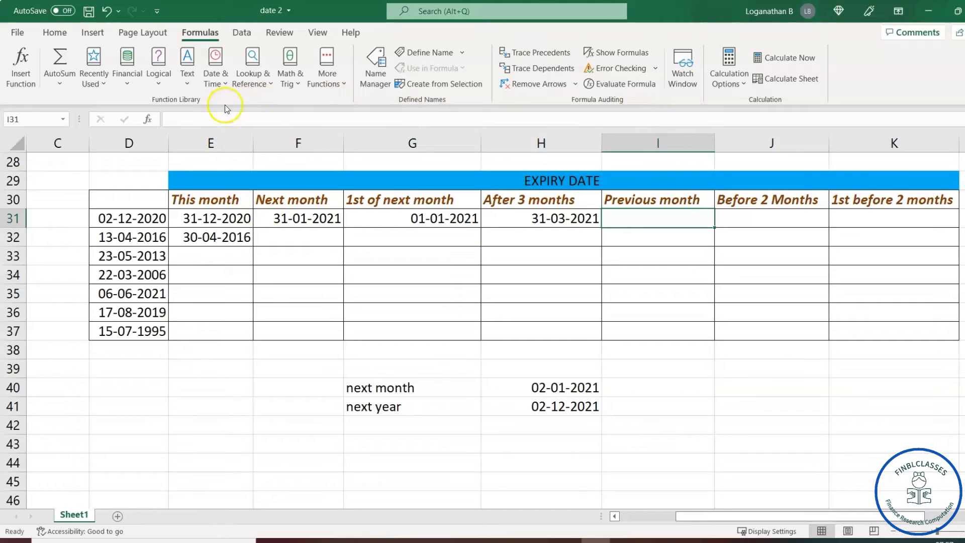
left_click(53, 32)
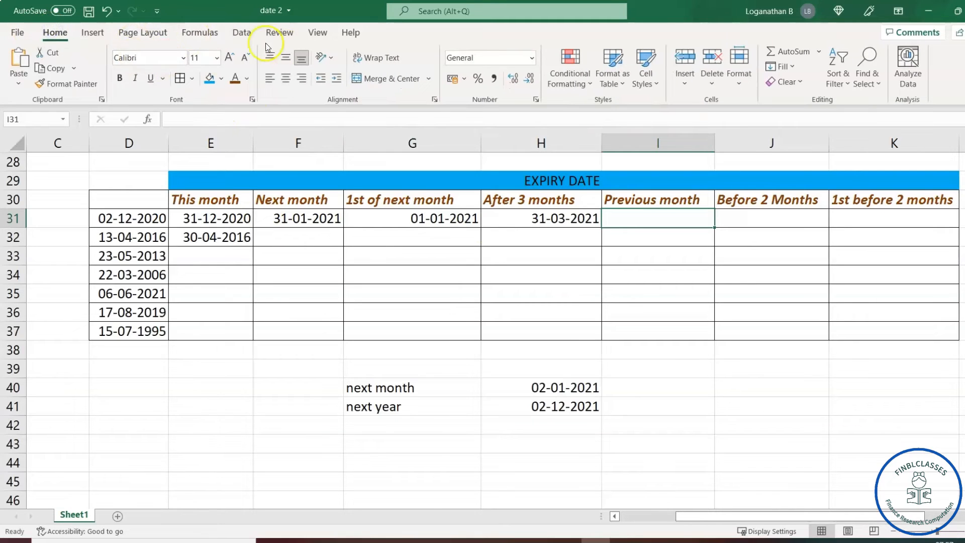
left_click(200, 32)
left_click(224, 84)
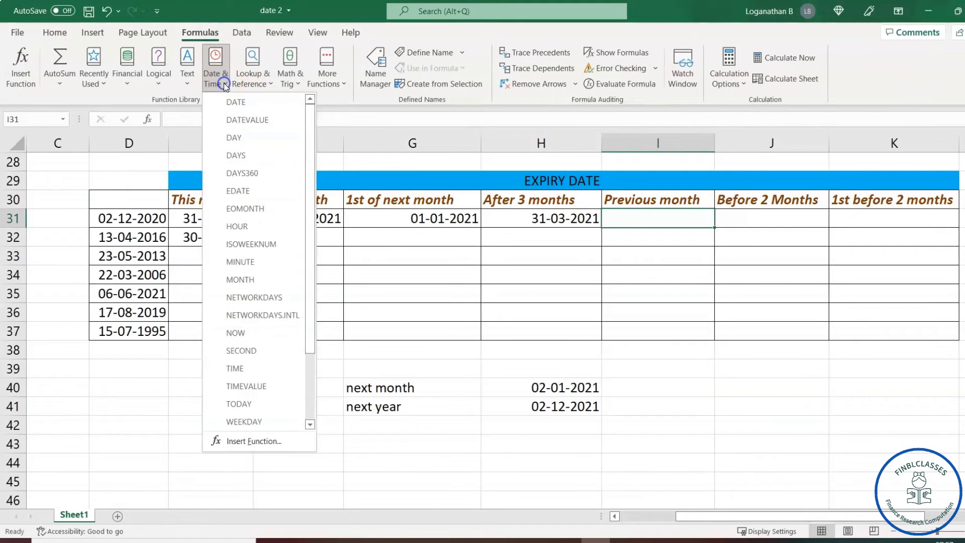
left_click(254, 209)
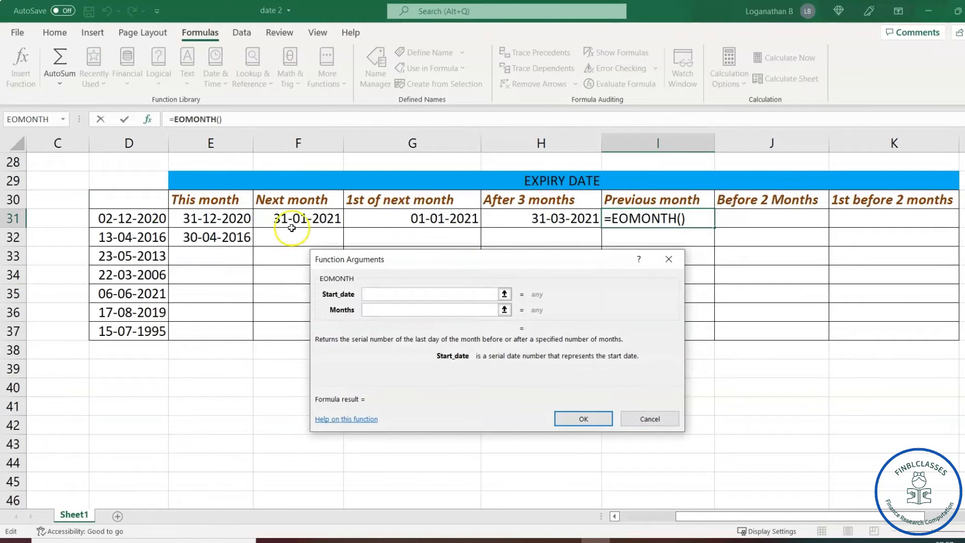
Set the I31 function's Start_date to D31 and Months to -1, and confirm the arguments.
left_click_drag(517, 263, 766, 250)
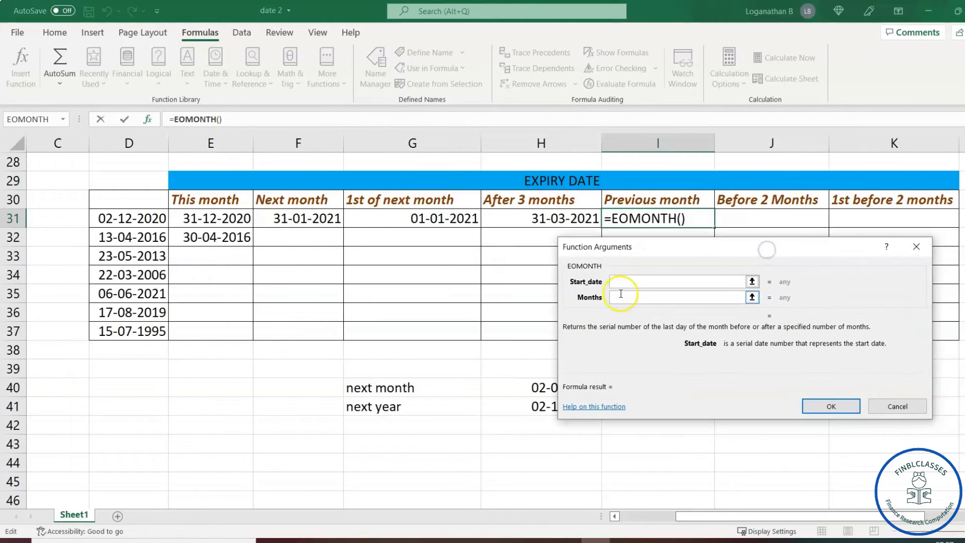
left_click(631, 279)
left_click_drag(659, 249, 613, 147)
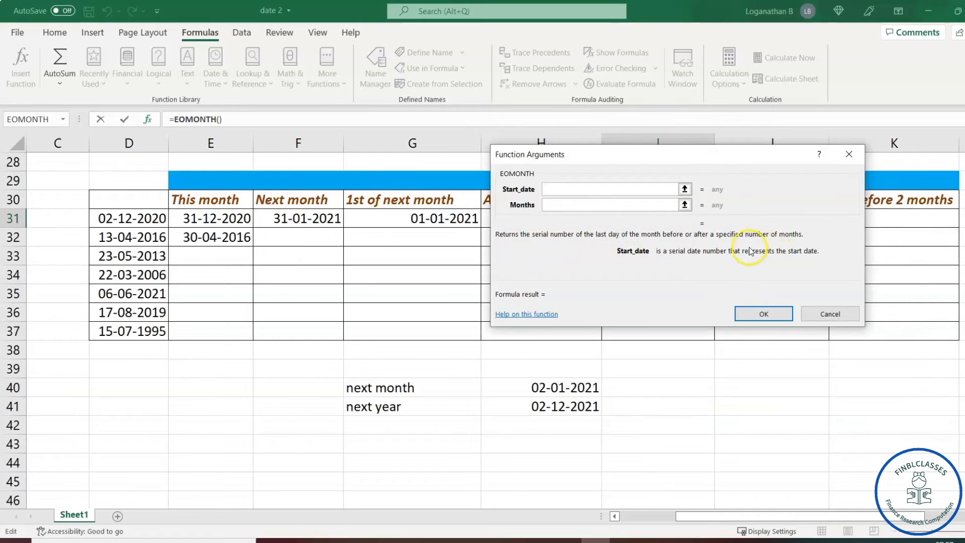
left_click_drag(726, 158, 789, 169)
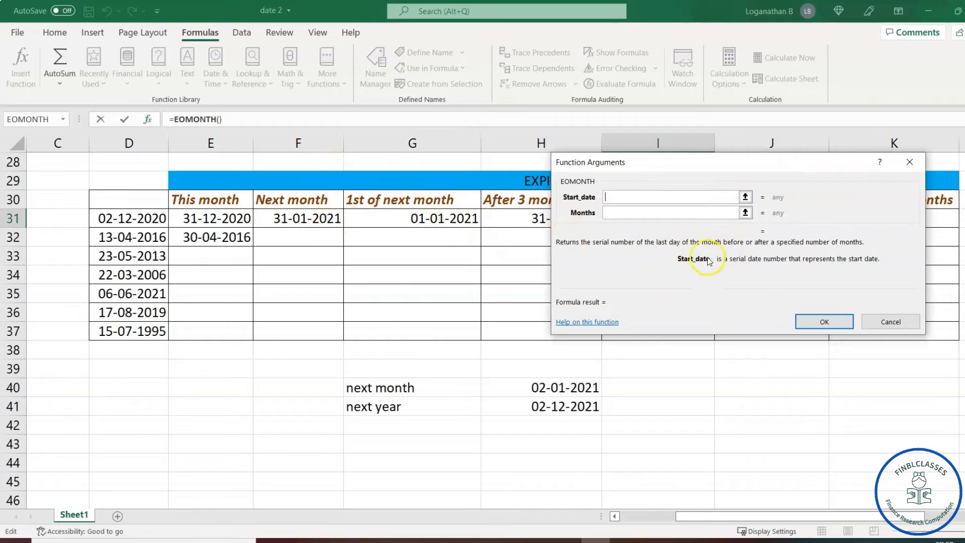
left_click_drag(726, 168, 716, 248)
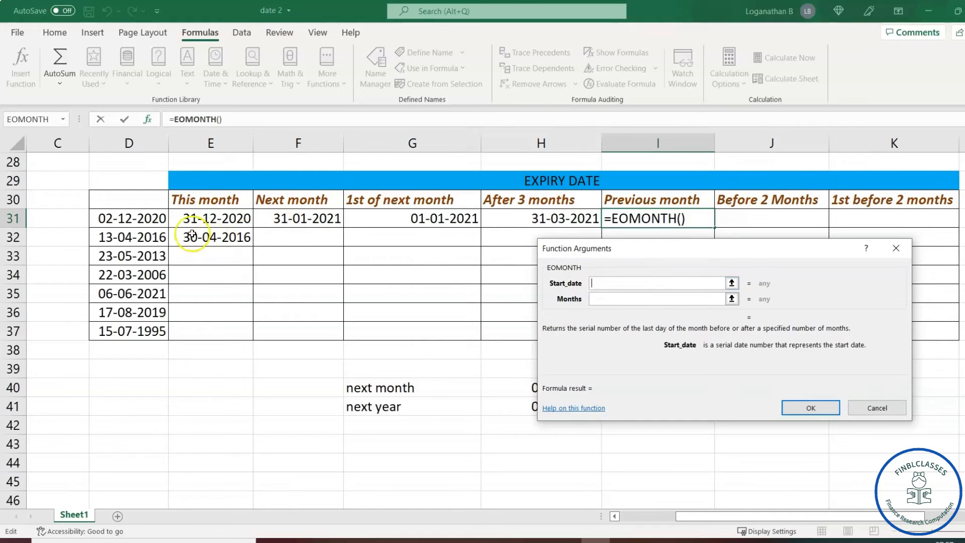
left_click(136, 217)
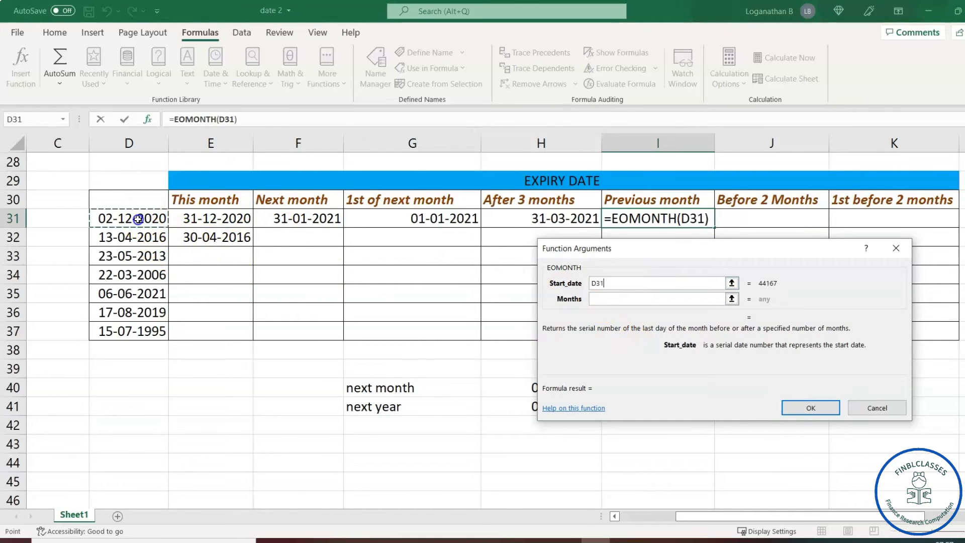
left_click(606, 297)
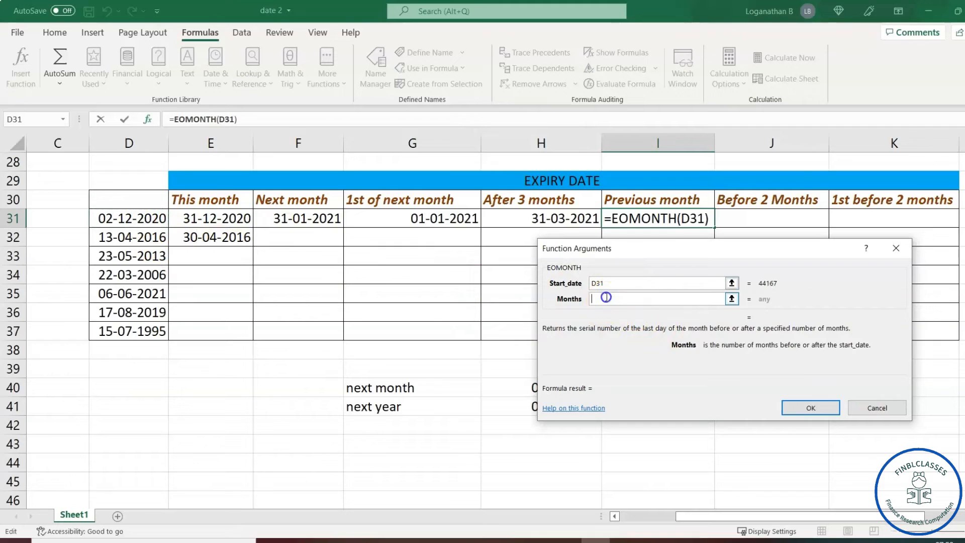
type("-1")
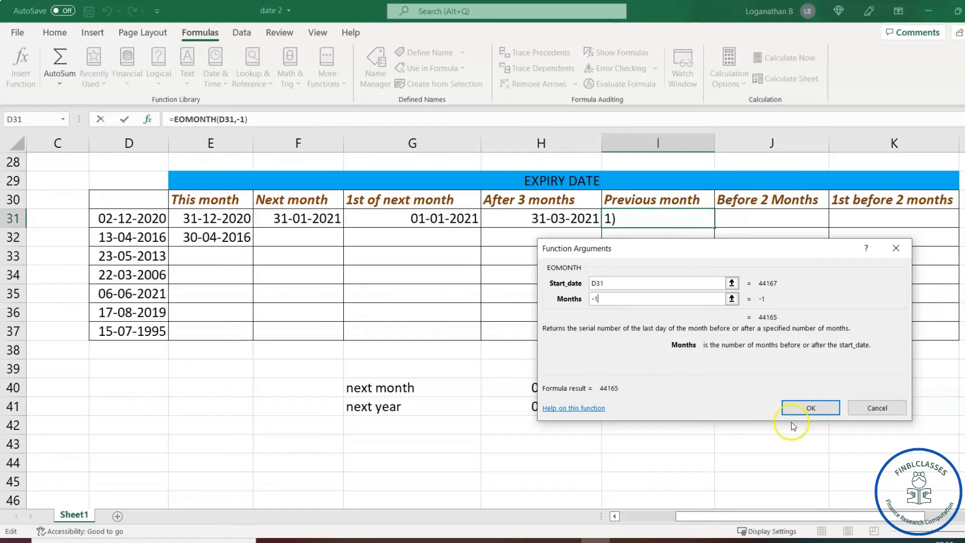
left_click(809, 408)
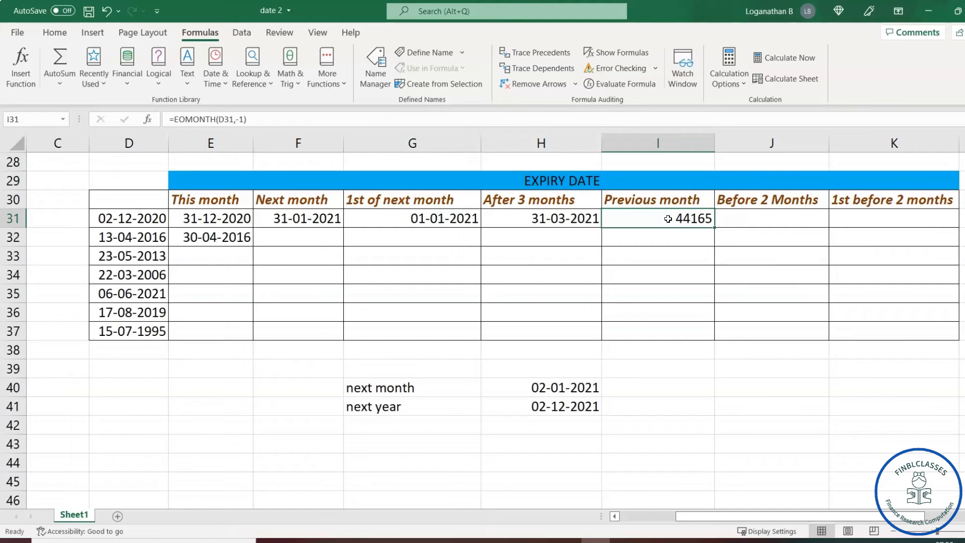
Format the Previous month result in I31 as a Date with the *14-03-2012 type.
key("alt+h")
key("ctrl+1")
left_click_drag(686, 171, 763, 170)
left_click(656, 263)
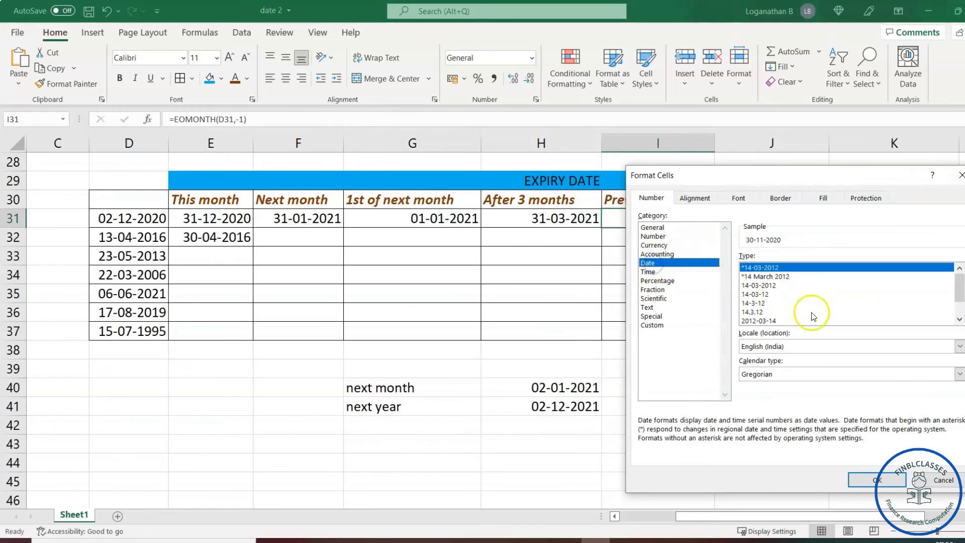
left_click(866, 482)
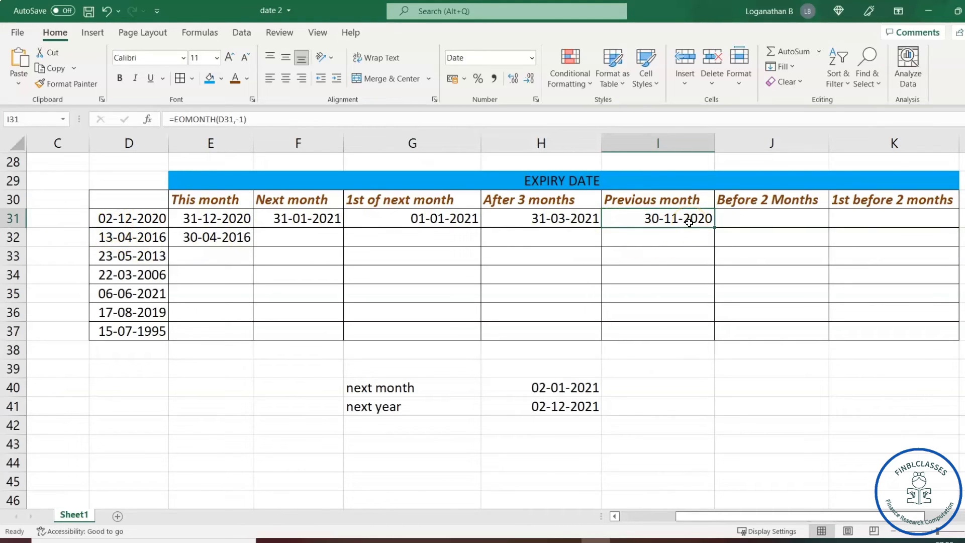
Enter =EOMONTH(D31,-2) in J31 under Before 2 Months for the first date.
left_click(751, 216)
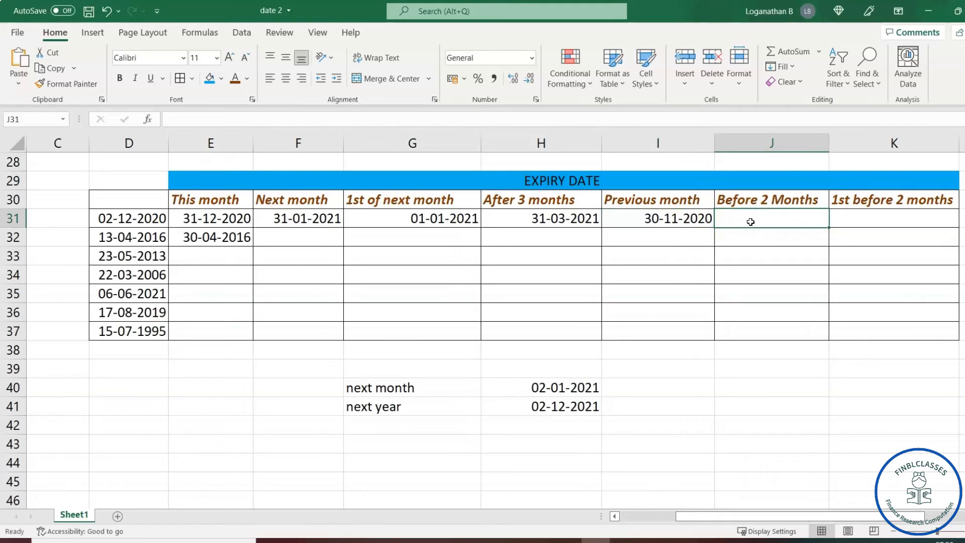
type("=")
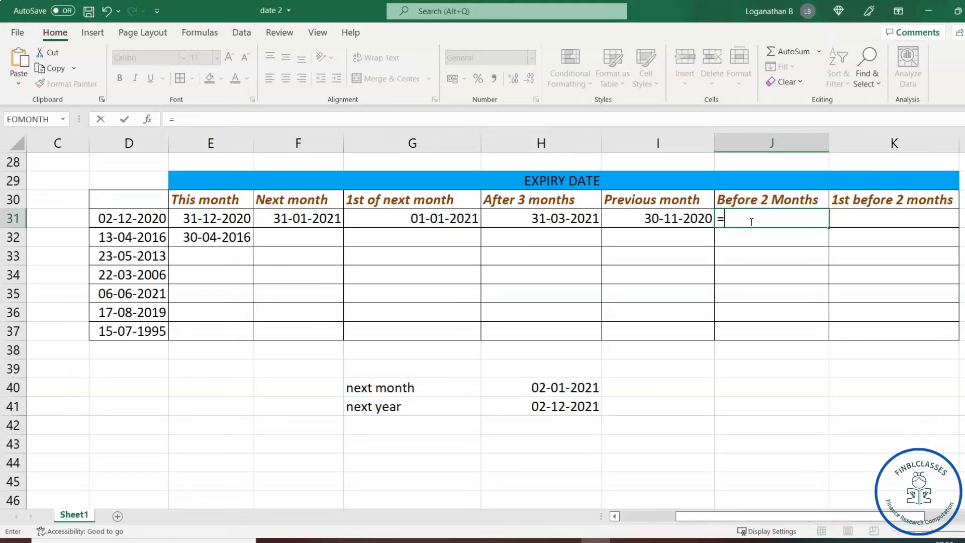
type("eomo")
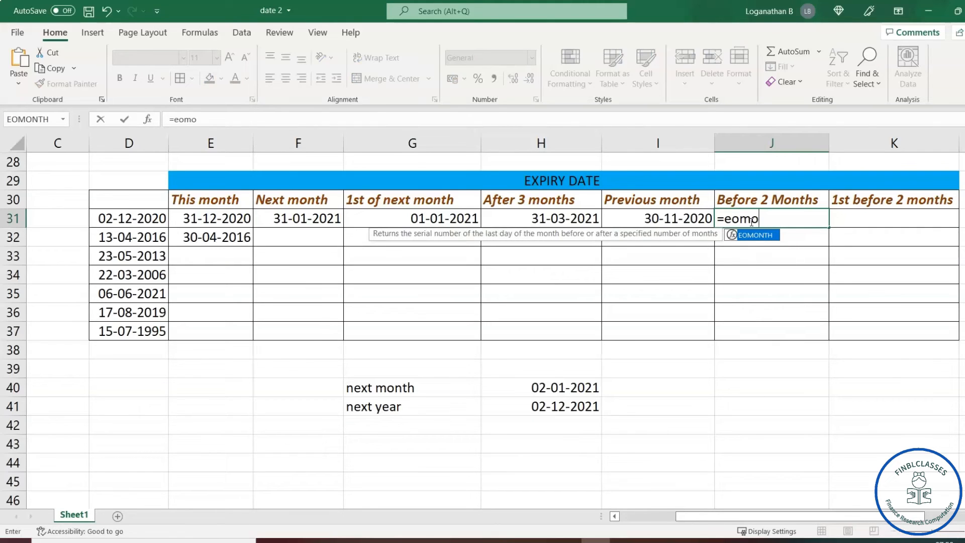
key("Tab")
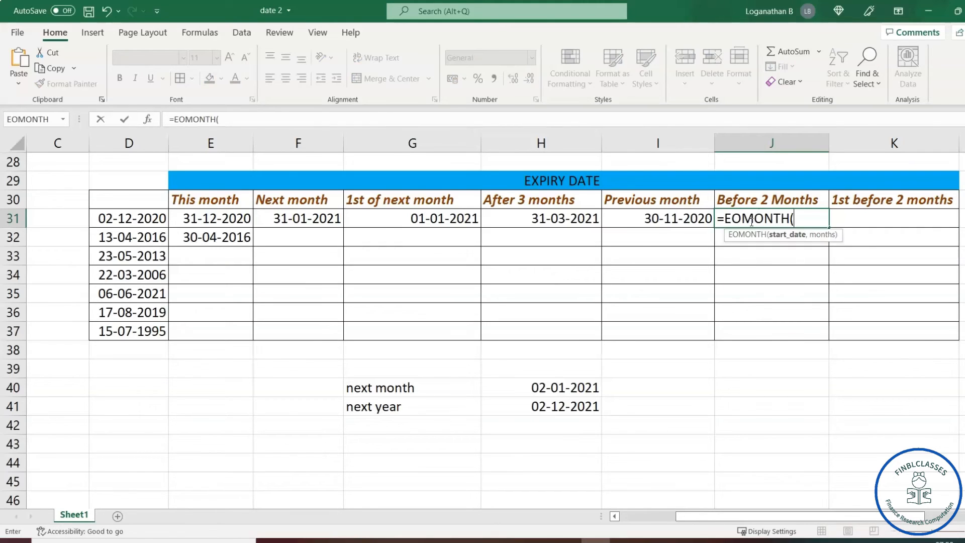
left_click(129, 219)
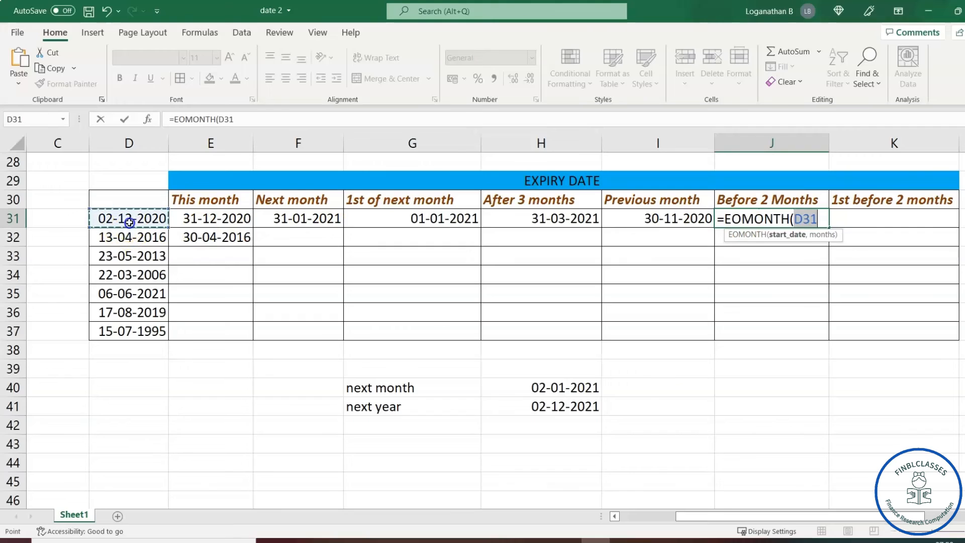
type(",")
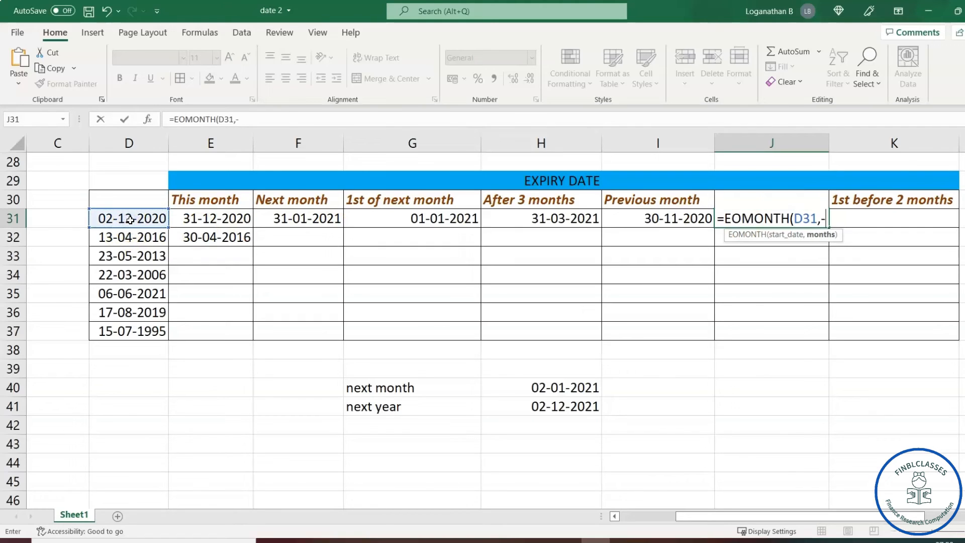
type("-2")
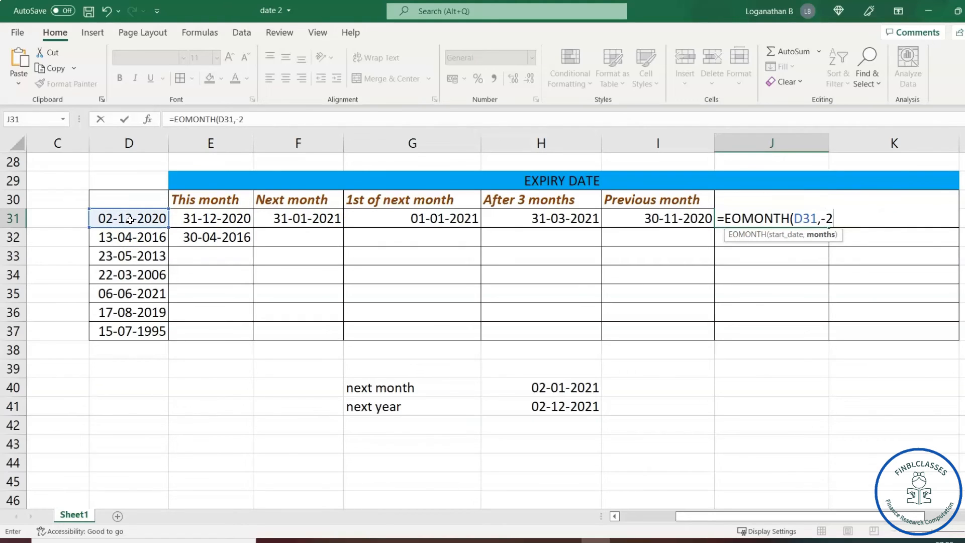
type(")")
key("Return")
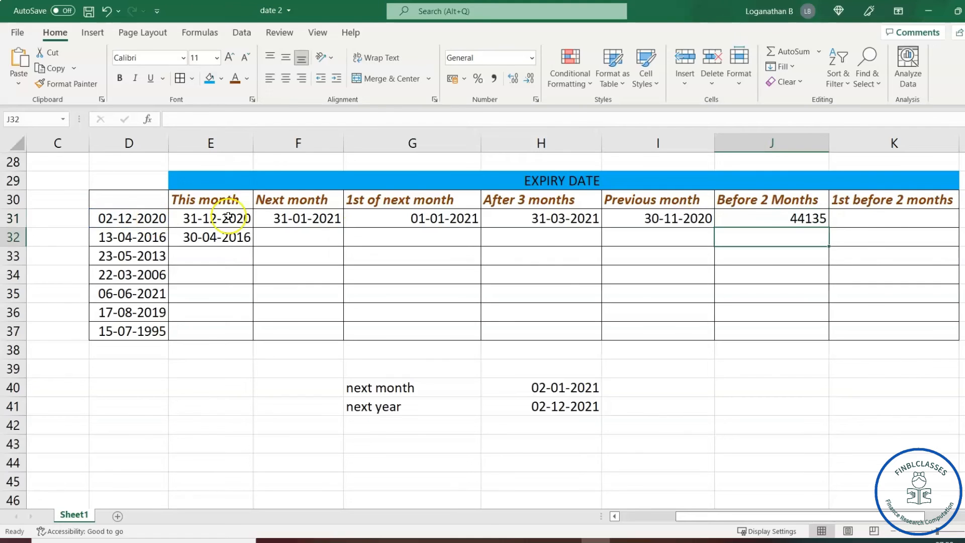
Format the Before 2 Months result in J31 as a Date with the *14-03-2012 type.
left_click(779, 220)
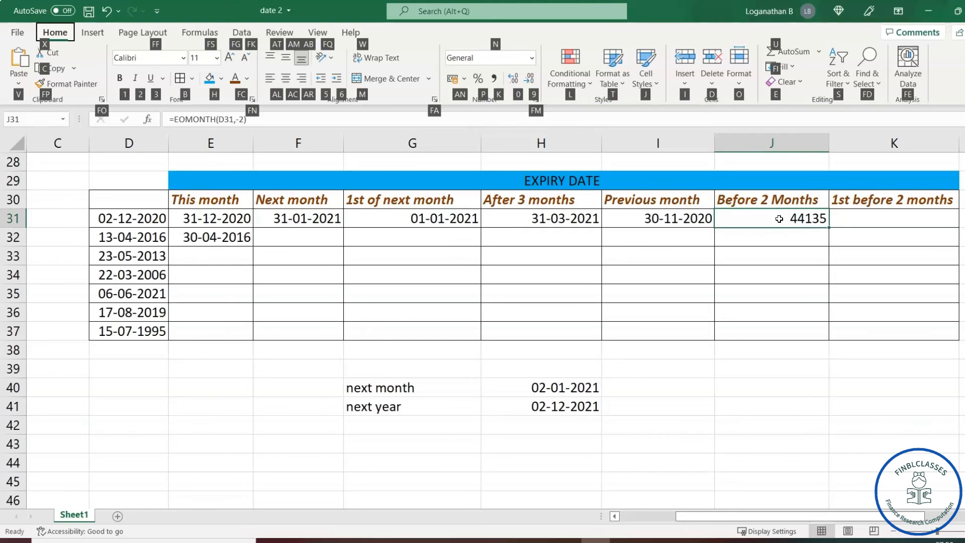
key("ctrl+1")
left_click_drag(765, 180, 490, 192)
left_click(372, 274)
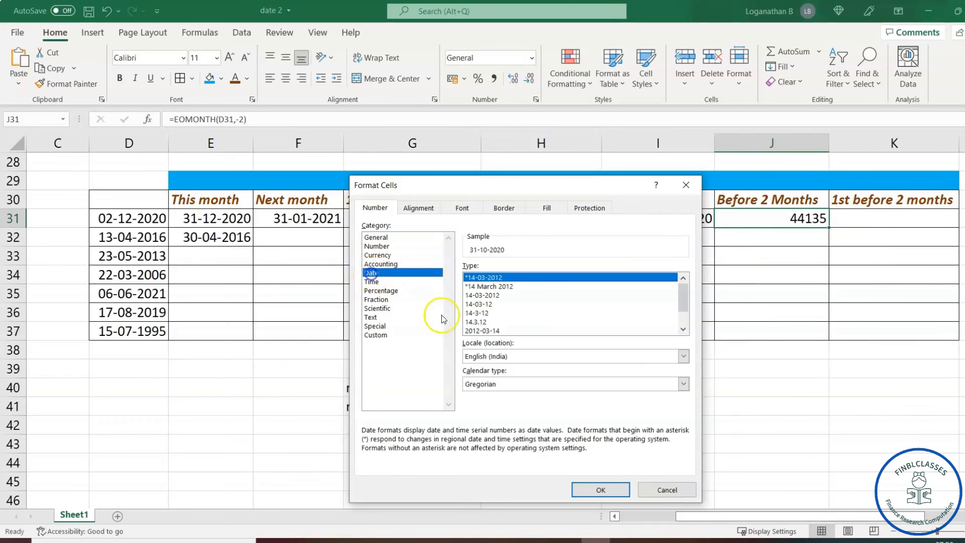
left_click(601, 490)
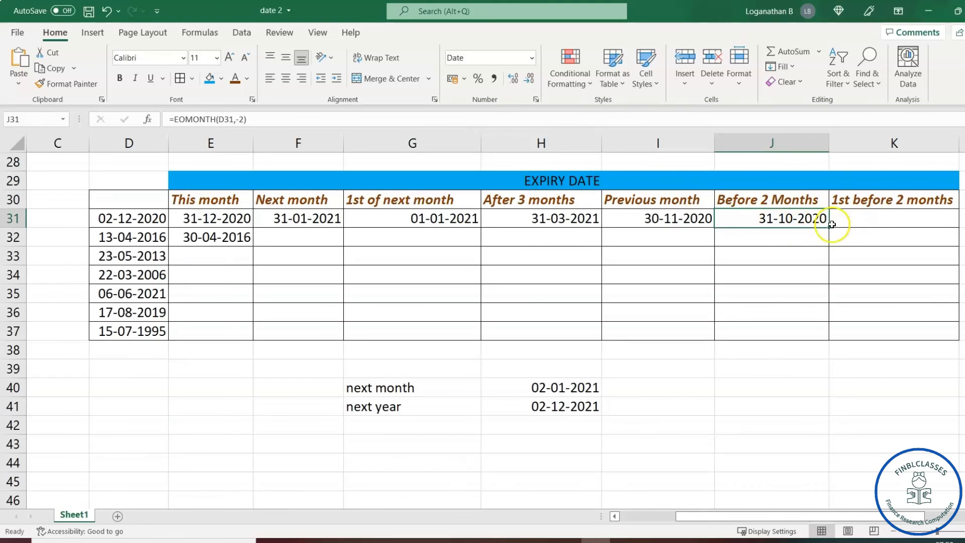
Enter =EOMONTH(D31,-2)+1 in K31 under 1st before 2 months, modelled on the G31 formula.
left_click(444, 225)
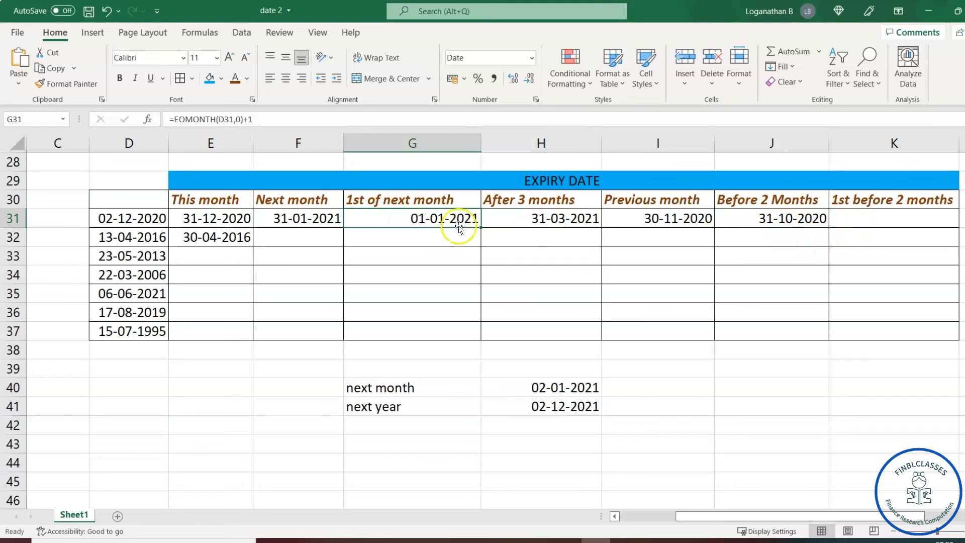
left_click(862, 218)
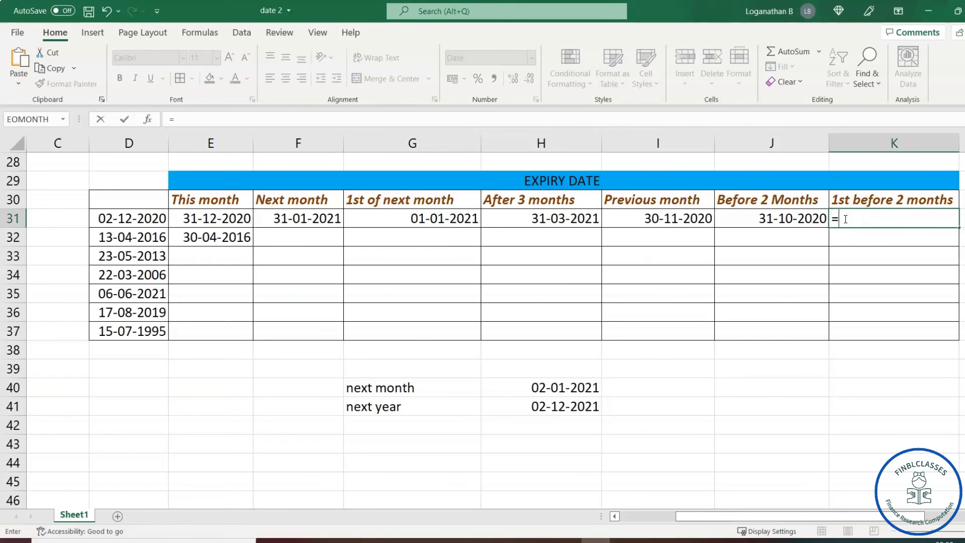
type("e")
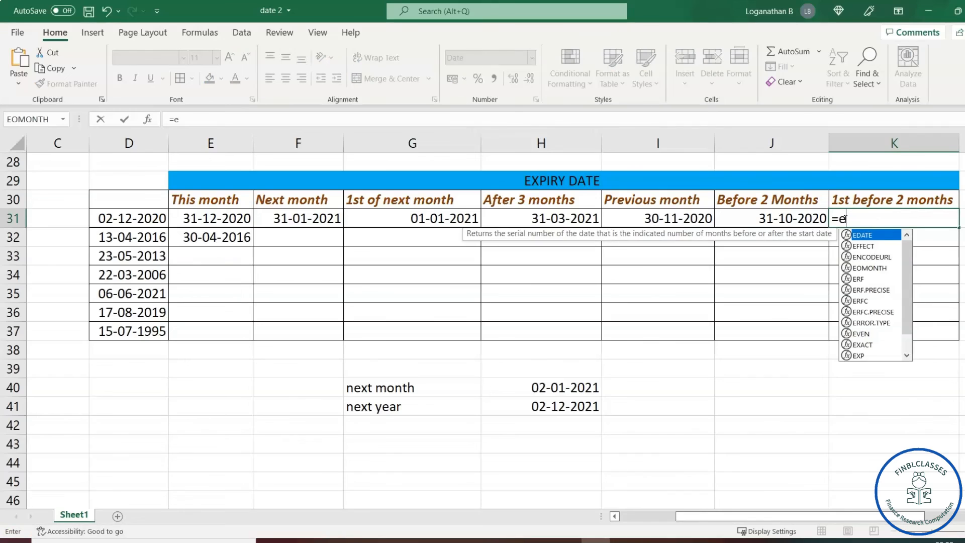
type("o")
key("Tab")
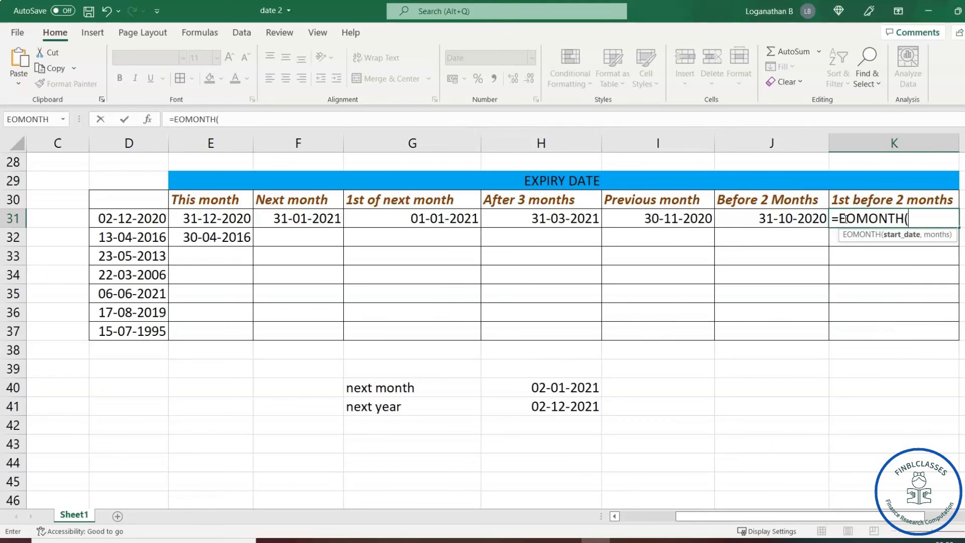
left_click(142, 220)
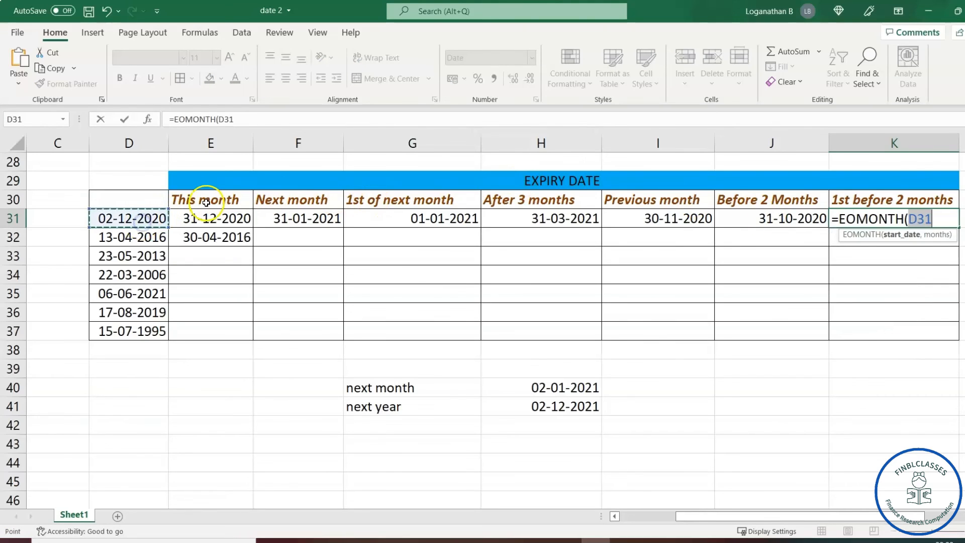
type(",")
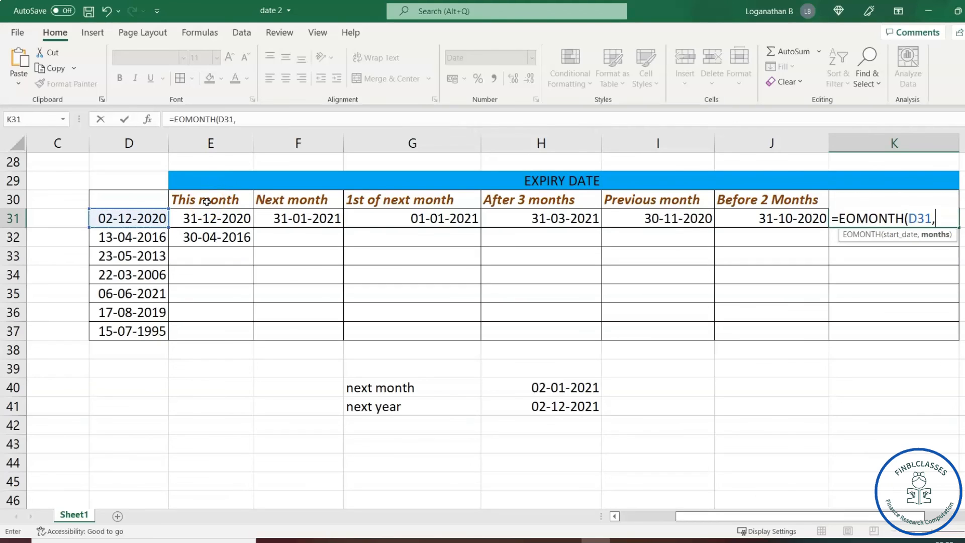
type("-2)+")
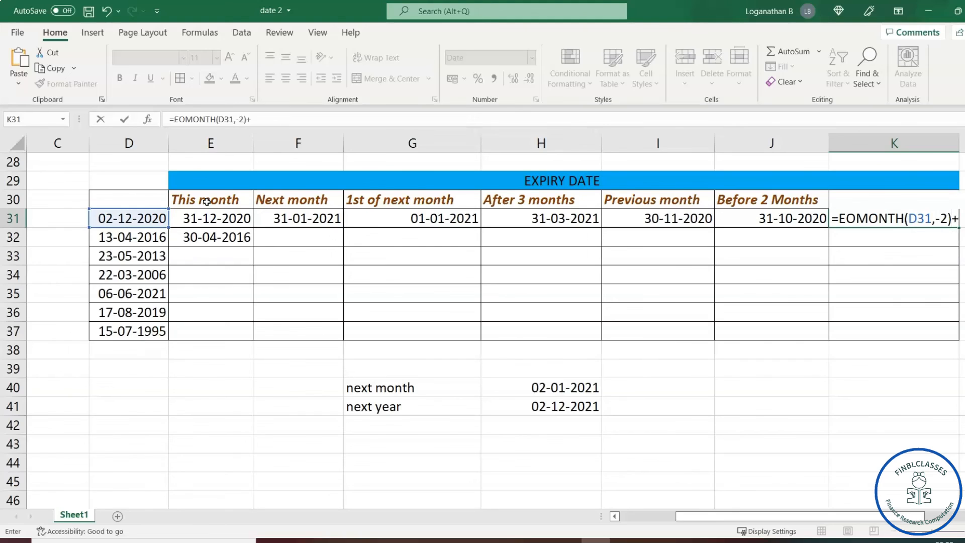
key("Return")
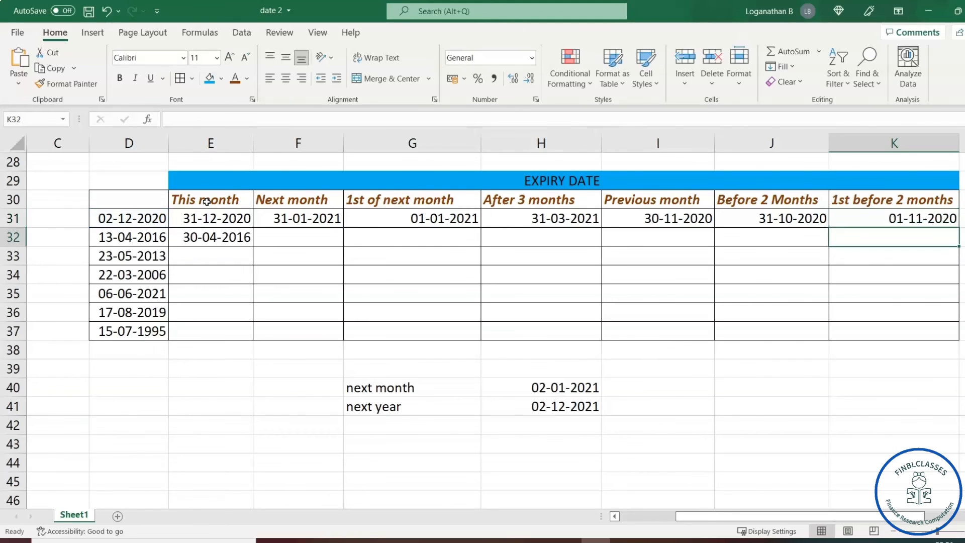
left_click(885, 219)
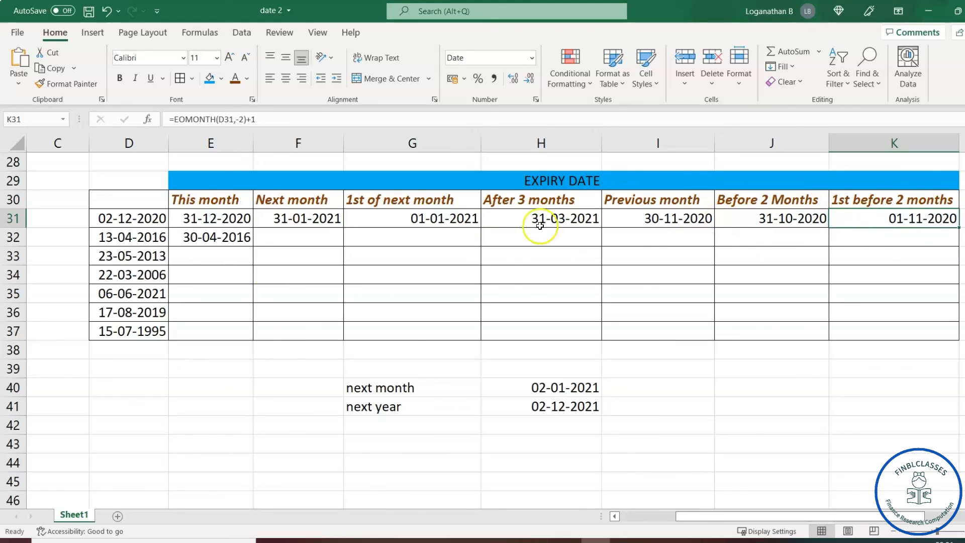
Copy the Next month formula from F31 down to F32:F37 for the remaining start dates.
left_click(311, 222)
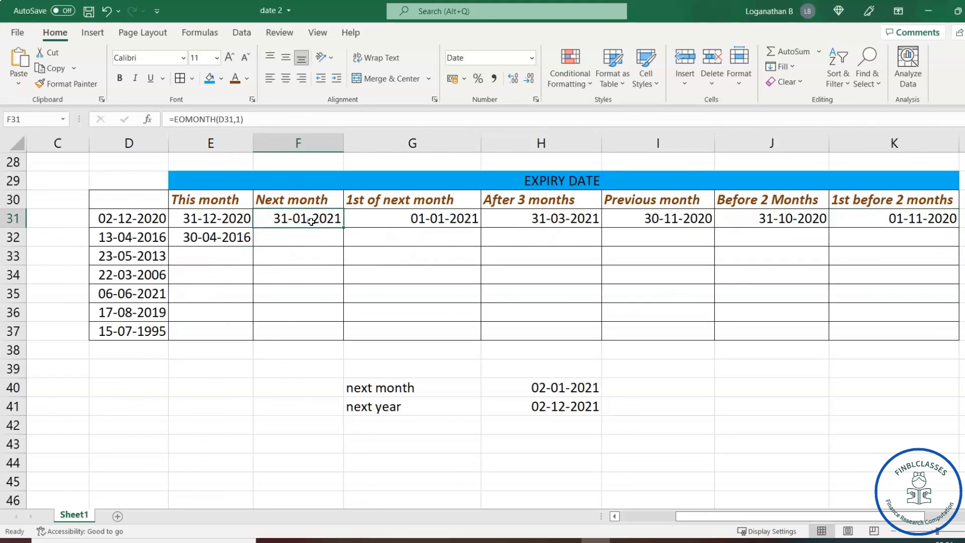
key("ctrl+c")
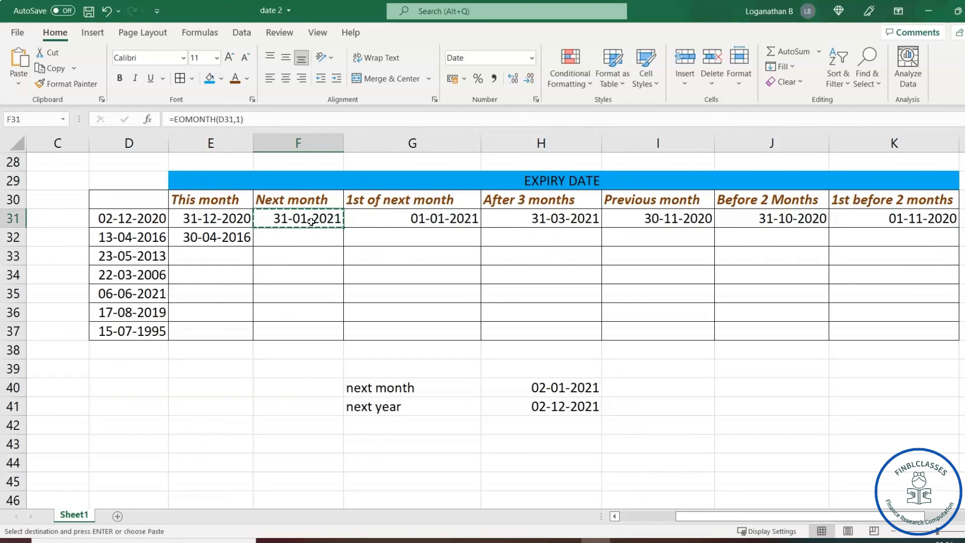
key("Down")
key("shift+Down")
key("shift+Down")
key("shift+Down")
key("shift+Down")
key("shift+Down")
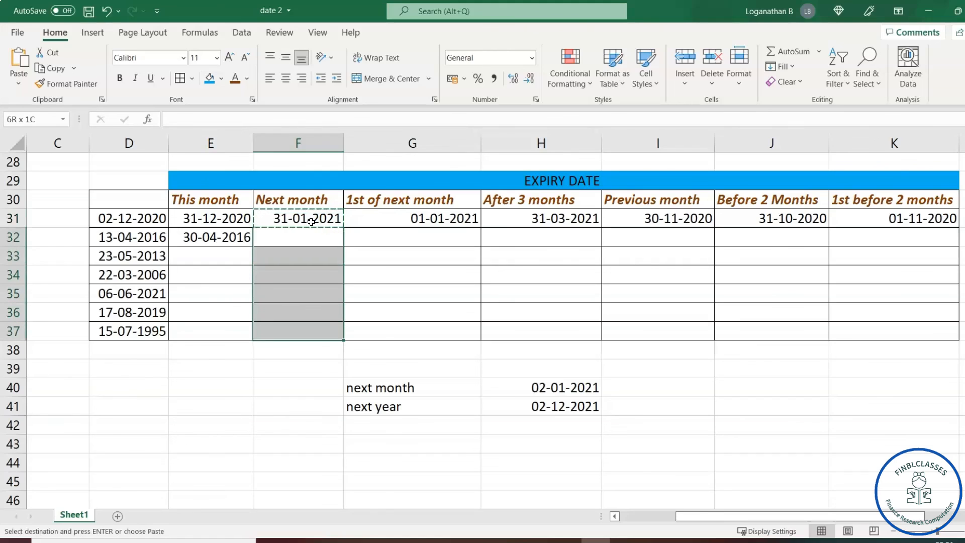
key("ctrl+v")
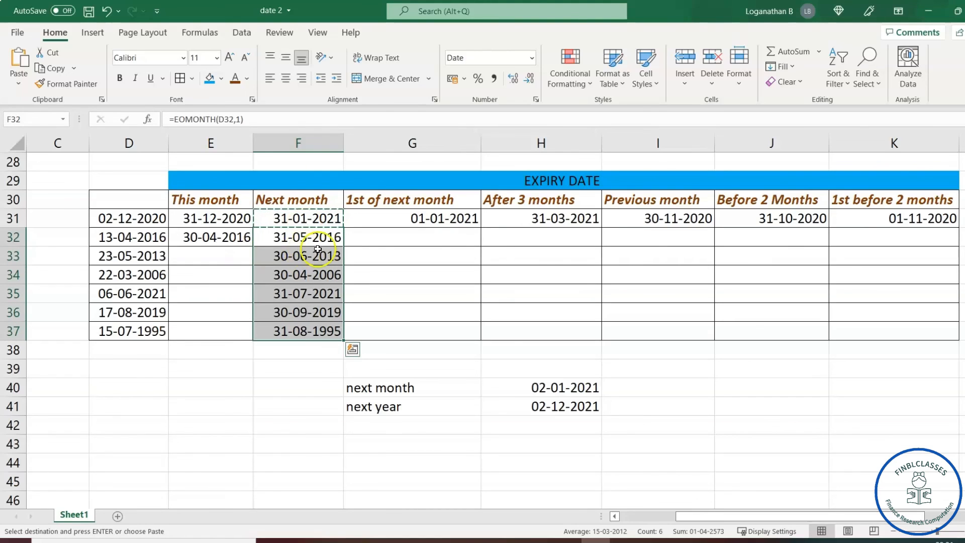
Copy the 1st of next month formula from G31 down to G32:G37.
left_click(445, 218)
key("ctrl+c")
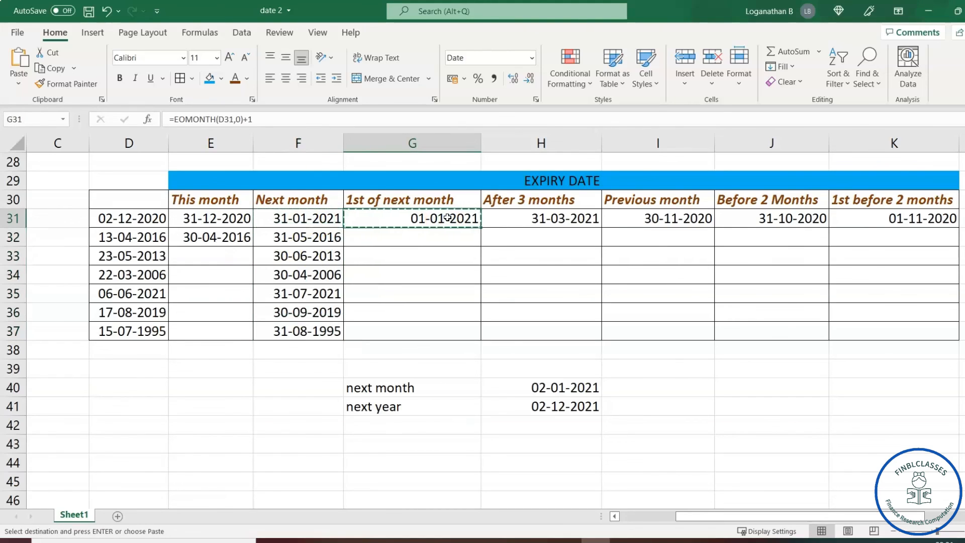
key("Down")
key("shift+Down")
key("shift+Down")
key("shift+Down")
key("shift+Down")
key("shift+Down")
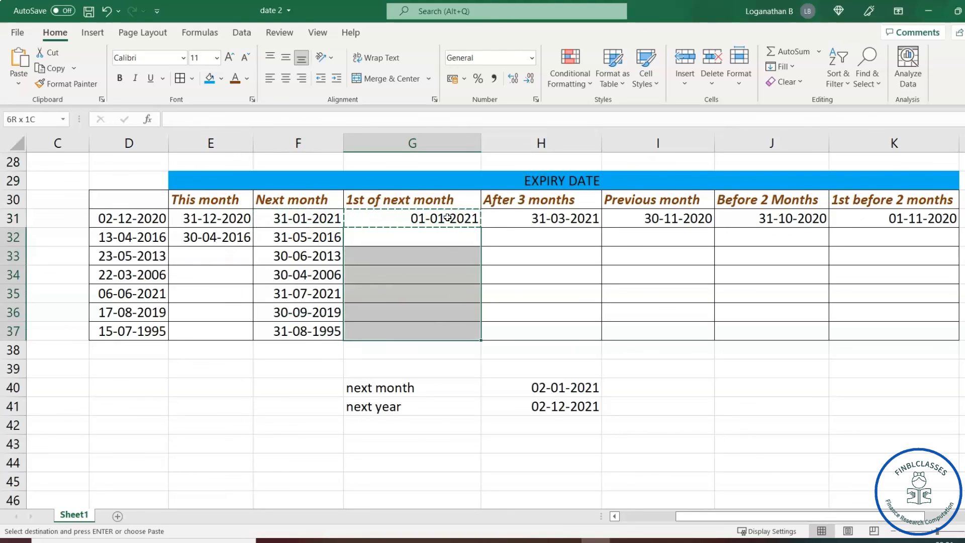
key("ctrl+v")
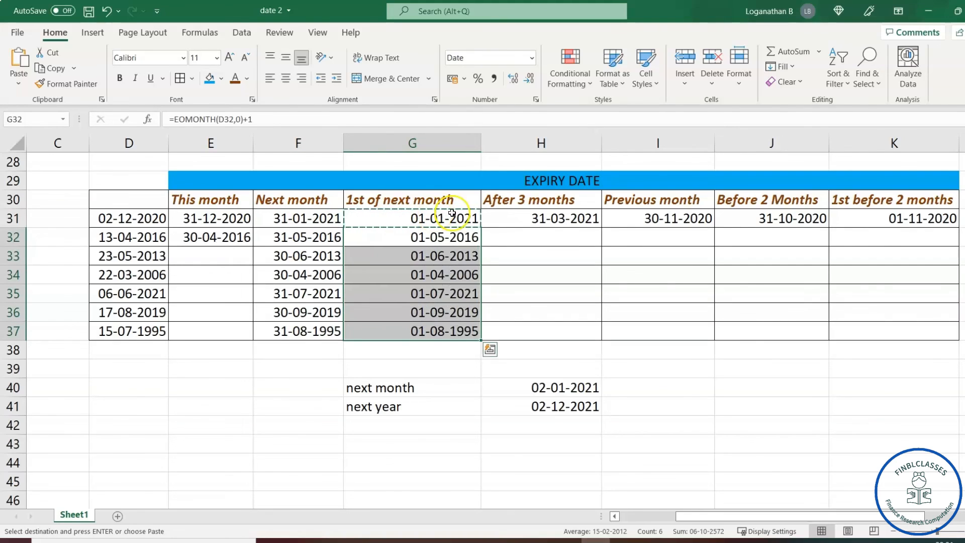
Copy the formulas in H31:K31, After 3 months through 1st before 2 months, down to H32:K37.
left_click(534, 249)
left_click(543, 236)
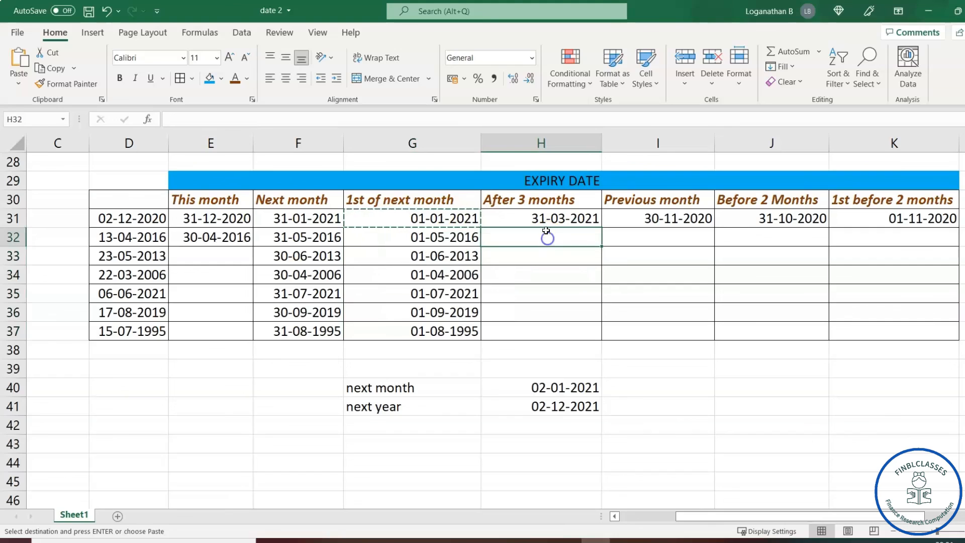
left_click(549, 222)
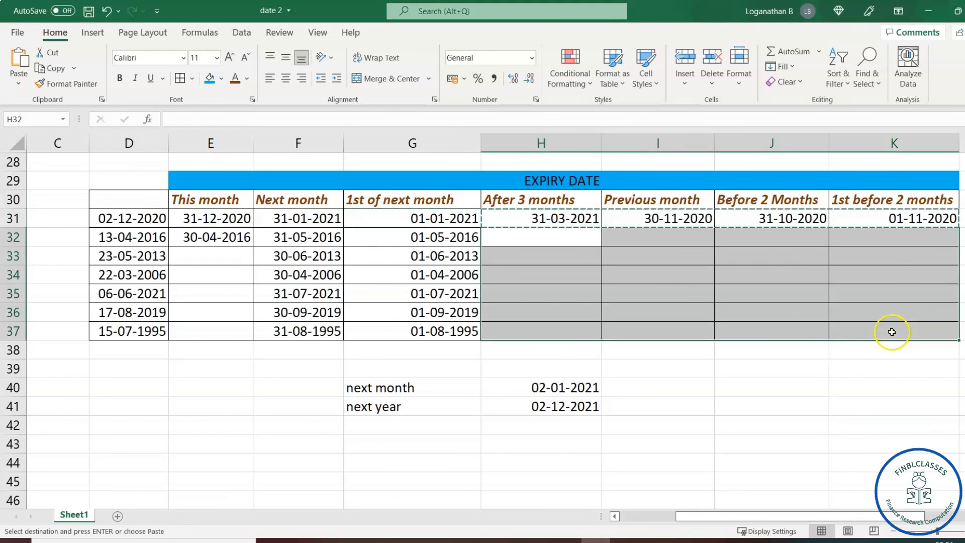
key("ctrl+v")
left_click(838, 368)
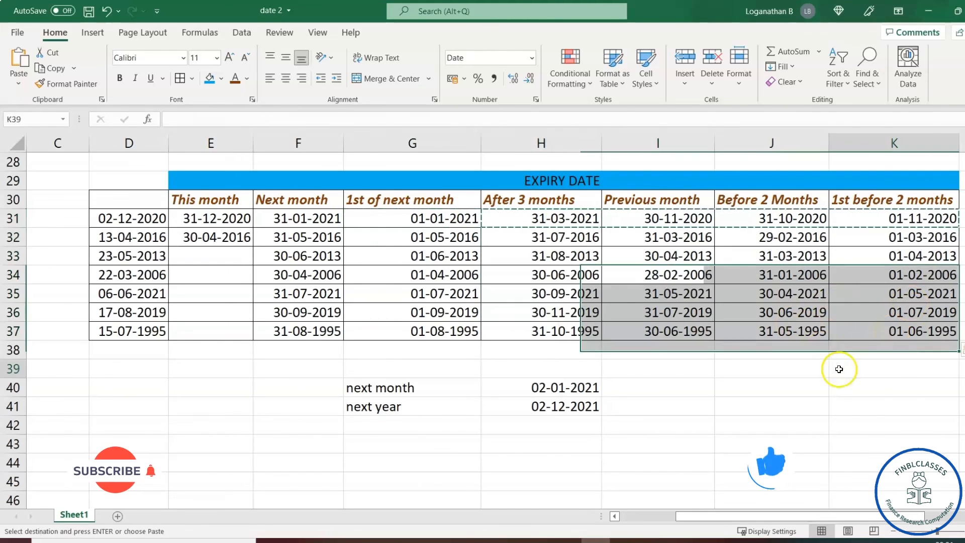